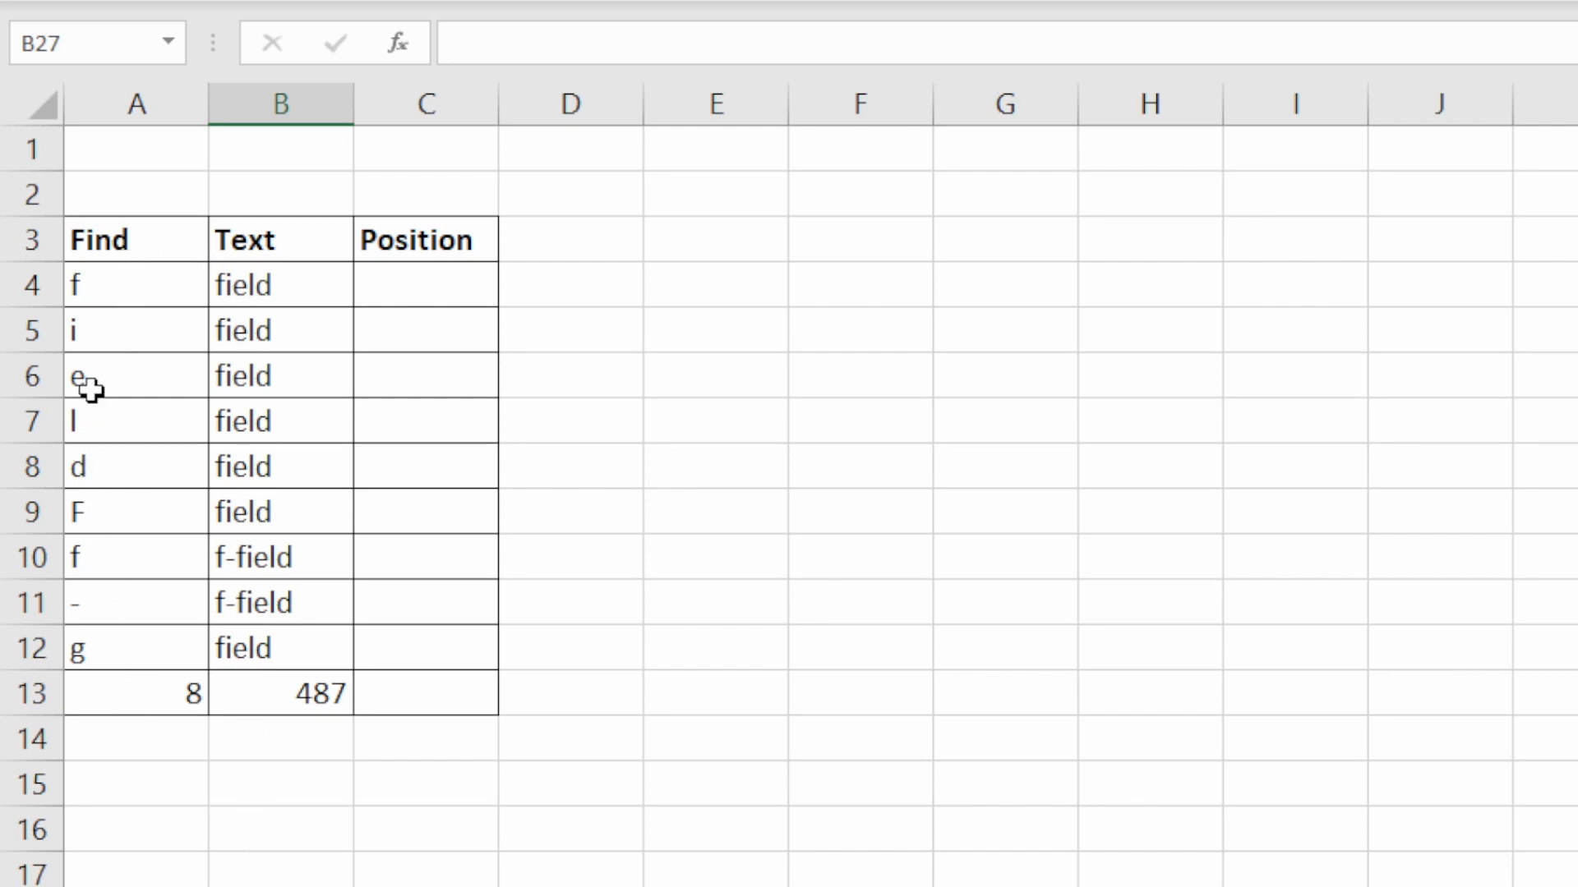
- Examine the characters in the Find column against the words in the Text column for rows 4 to 7
click(114, 285)
click(123, 378)
click(132, 421)
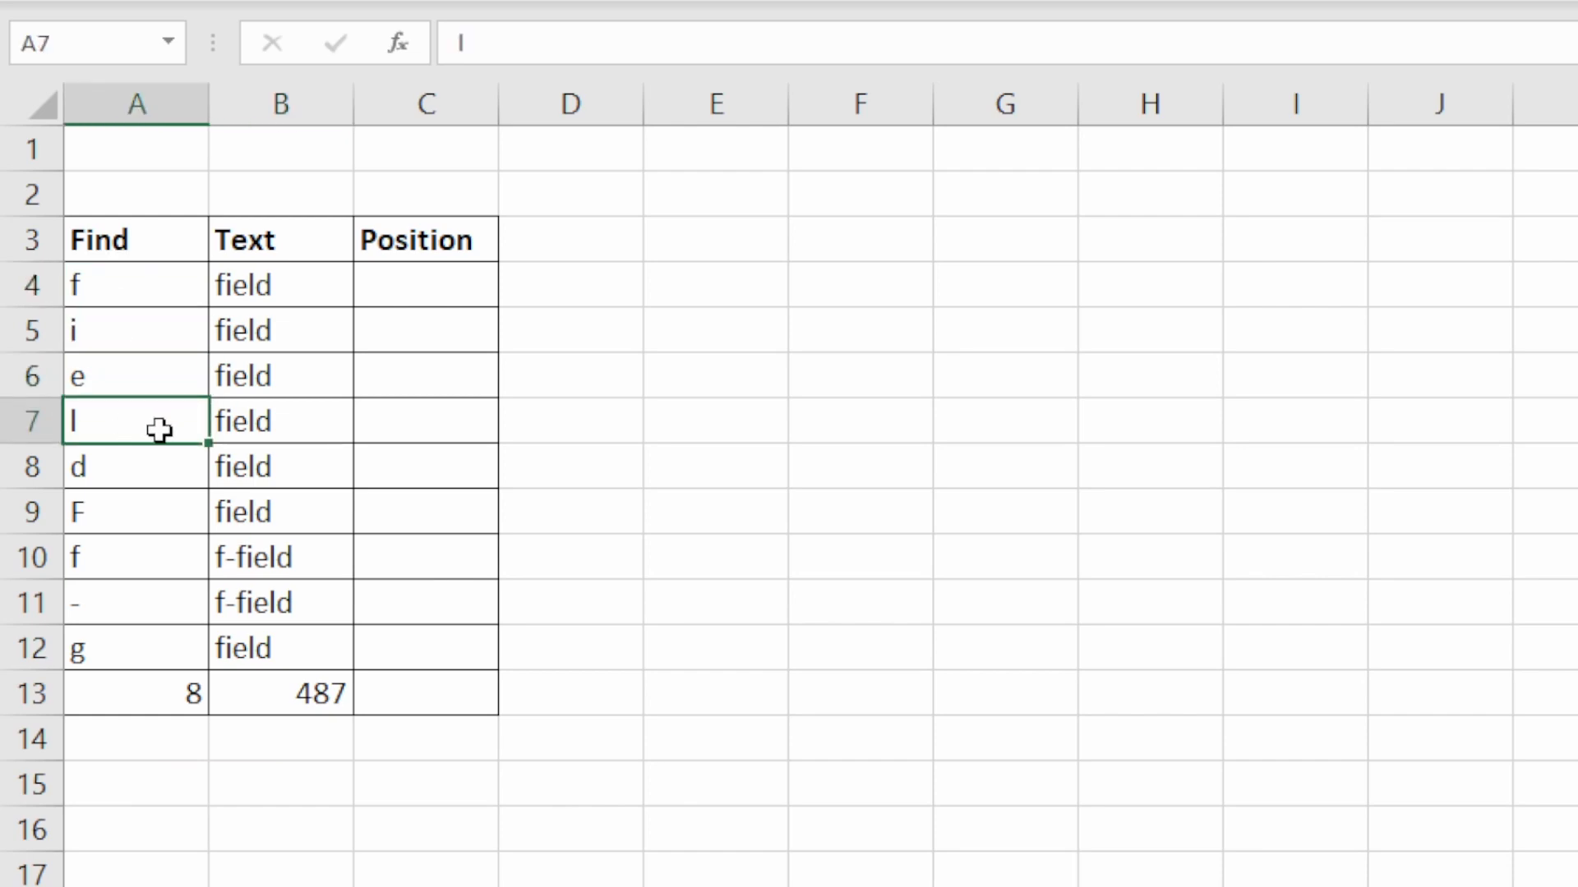
click(275, 288)
click(286, 333)
click(274, 382)
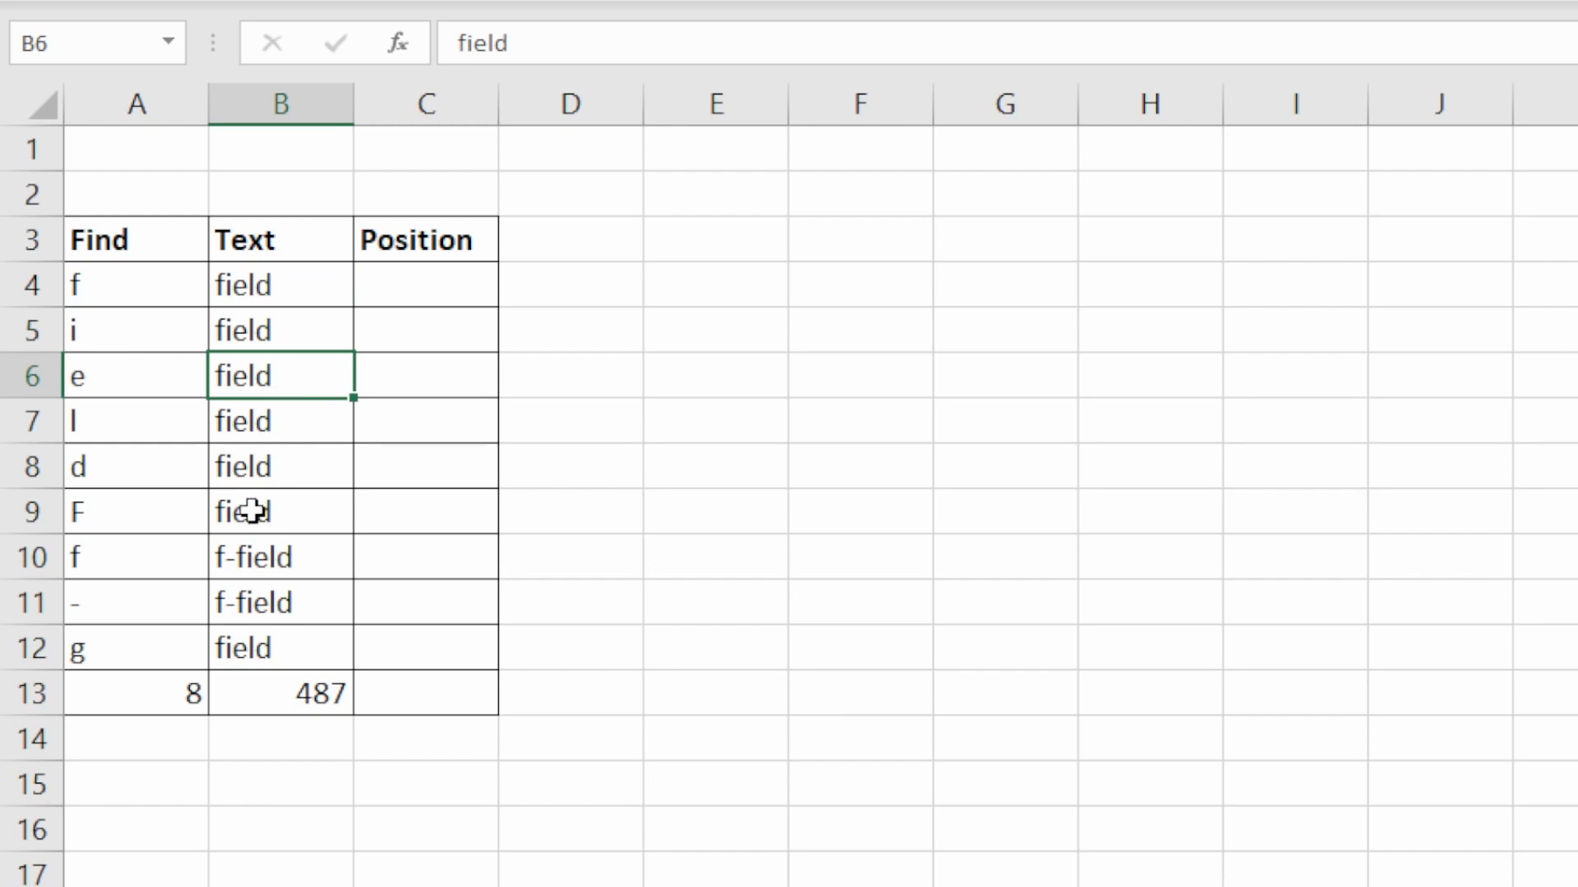
click(149, 378)
click(274, 384)
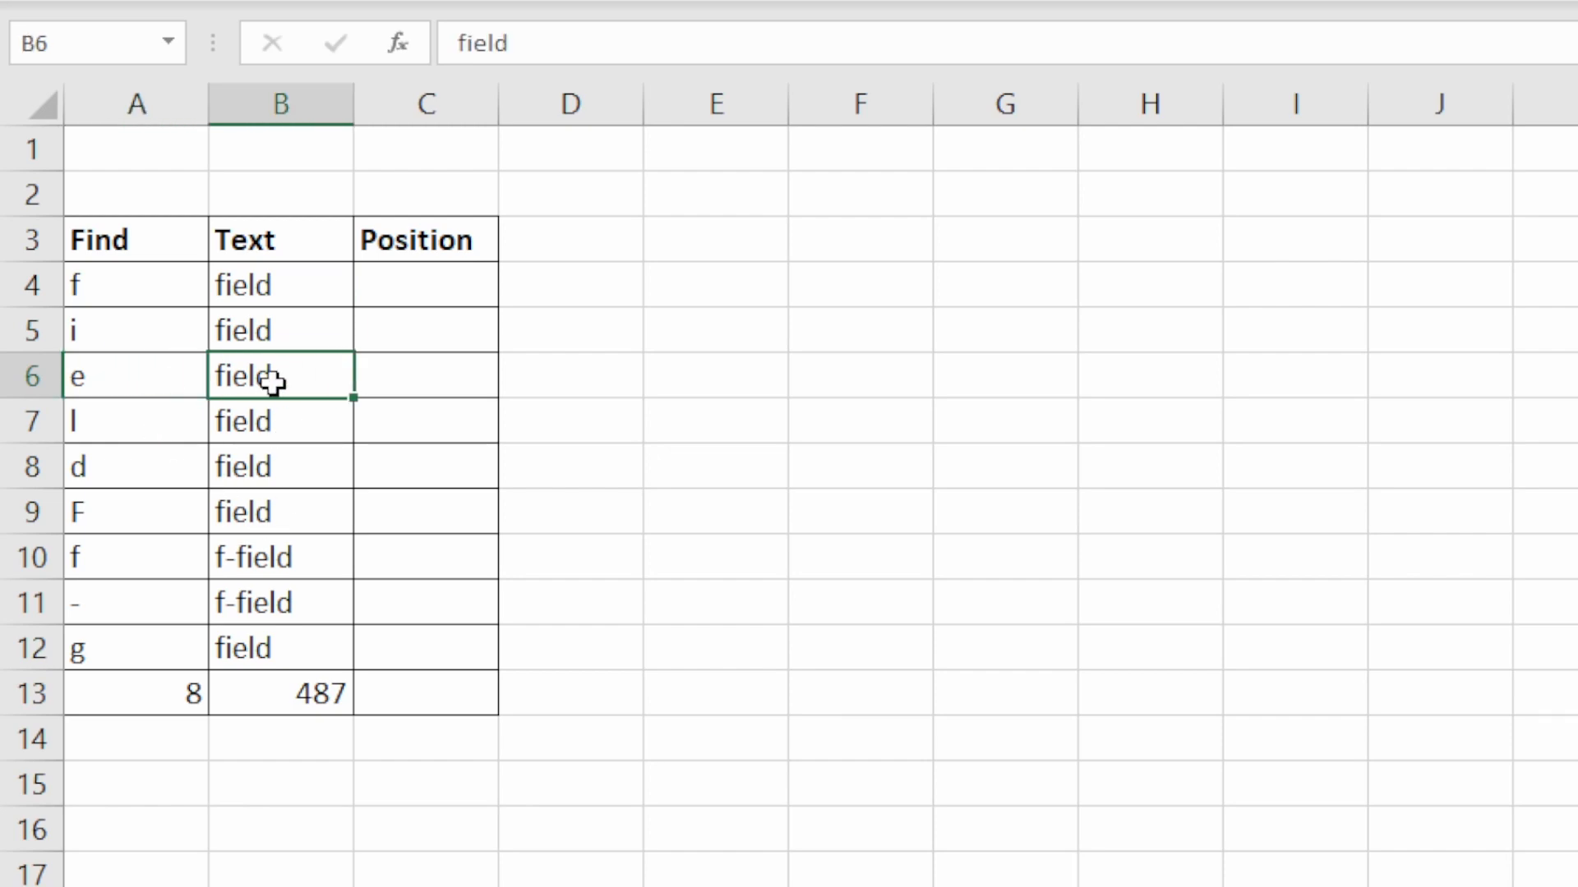
click(137, 422)
click(310, 417)
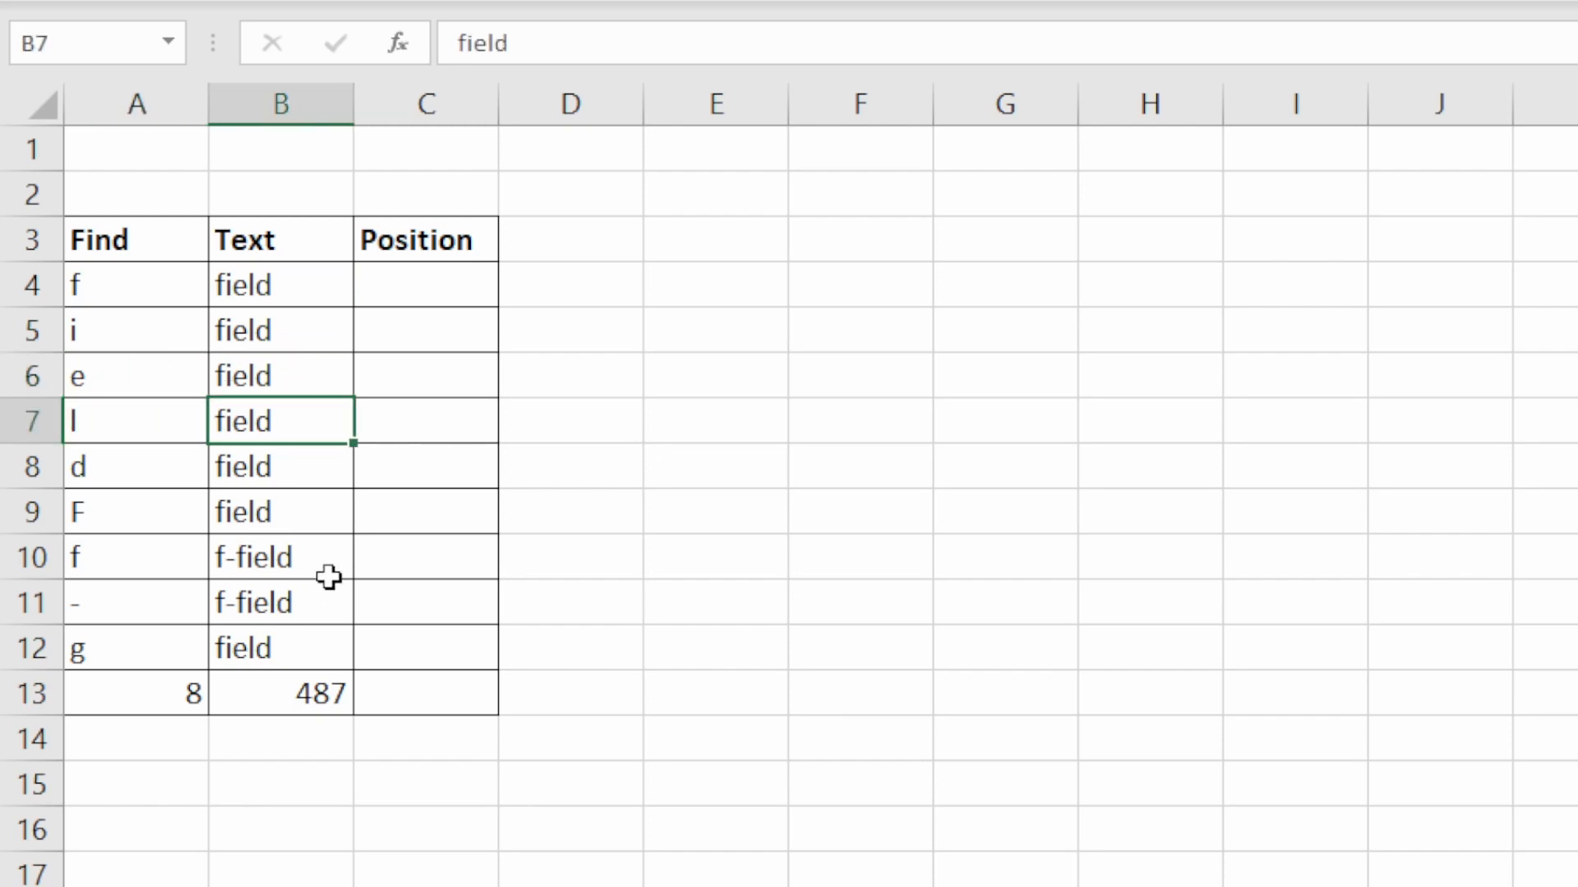
- Enter =FIND(A4,B4) in C4 and fill the formula down the Position column through C13
click(436, 281)
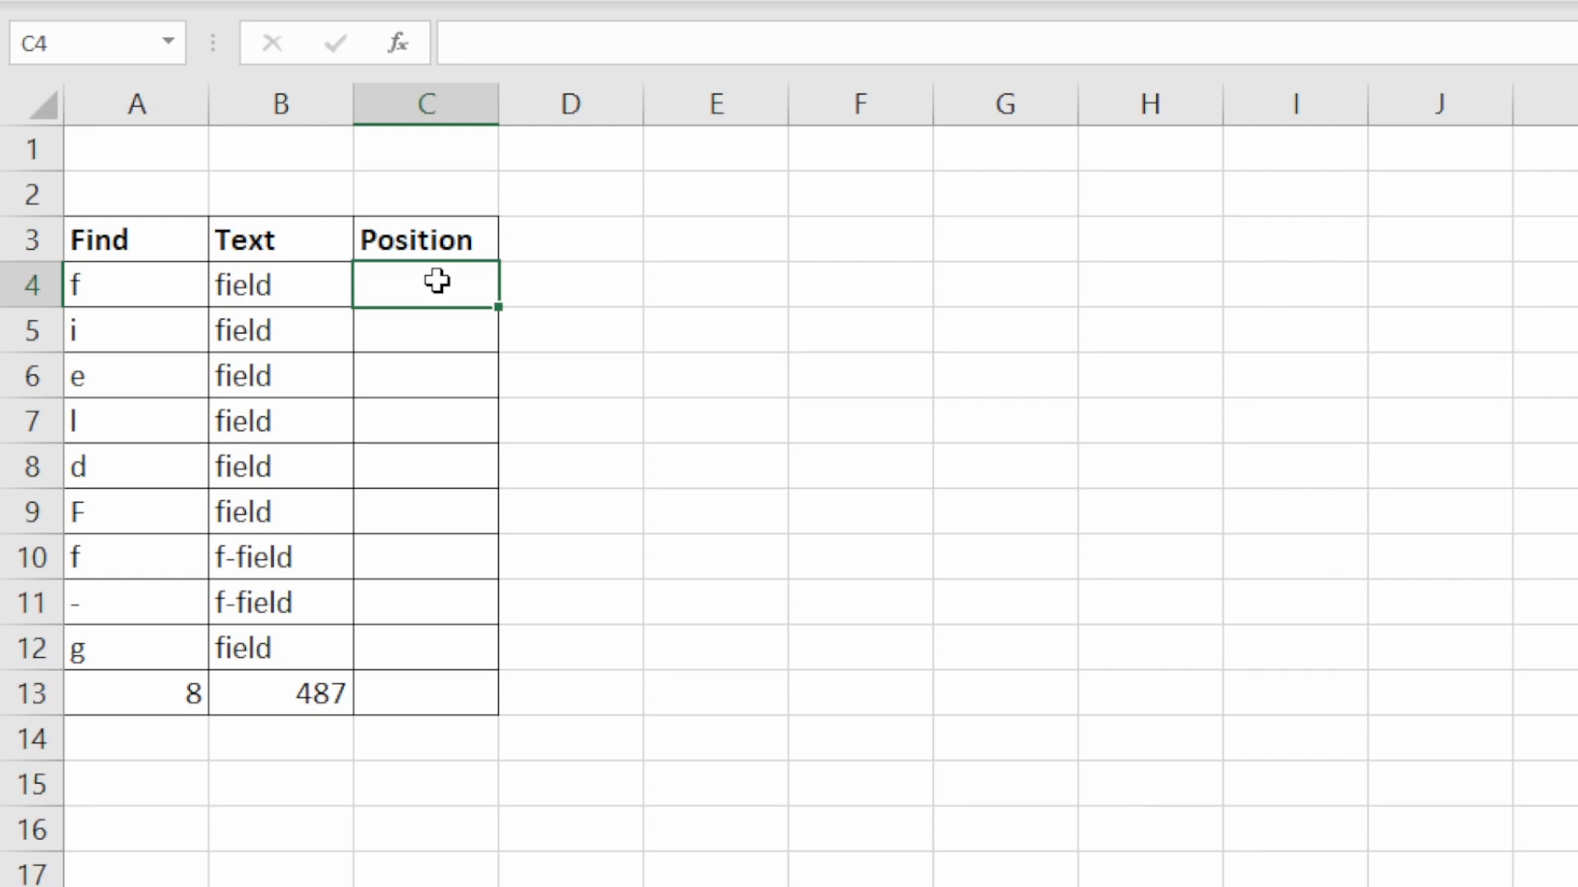
double_click(436, 281)
text(=fin)
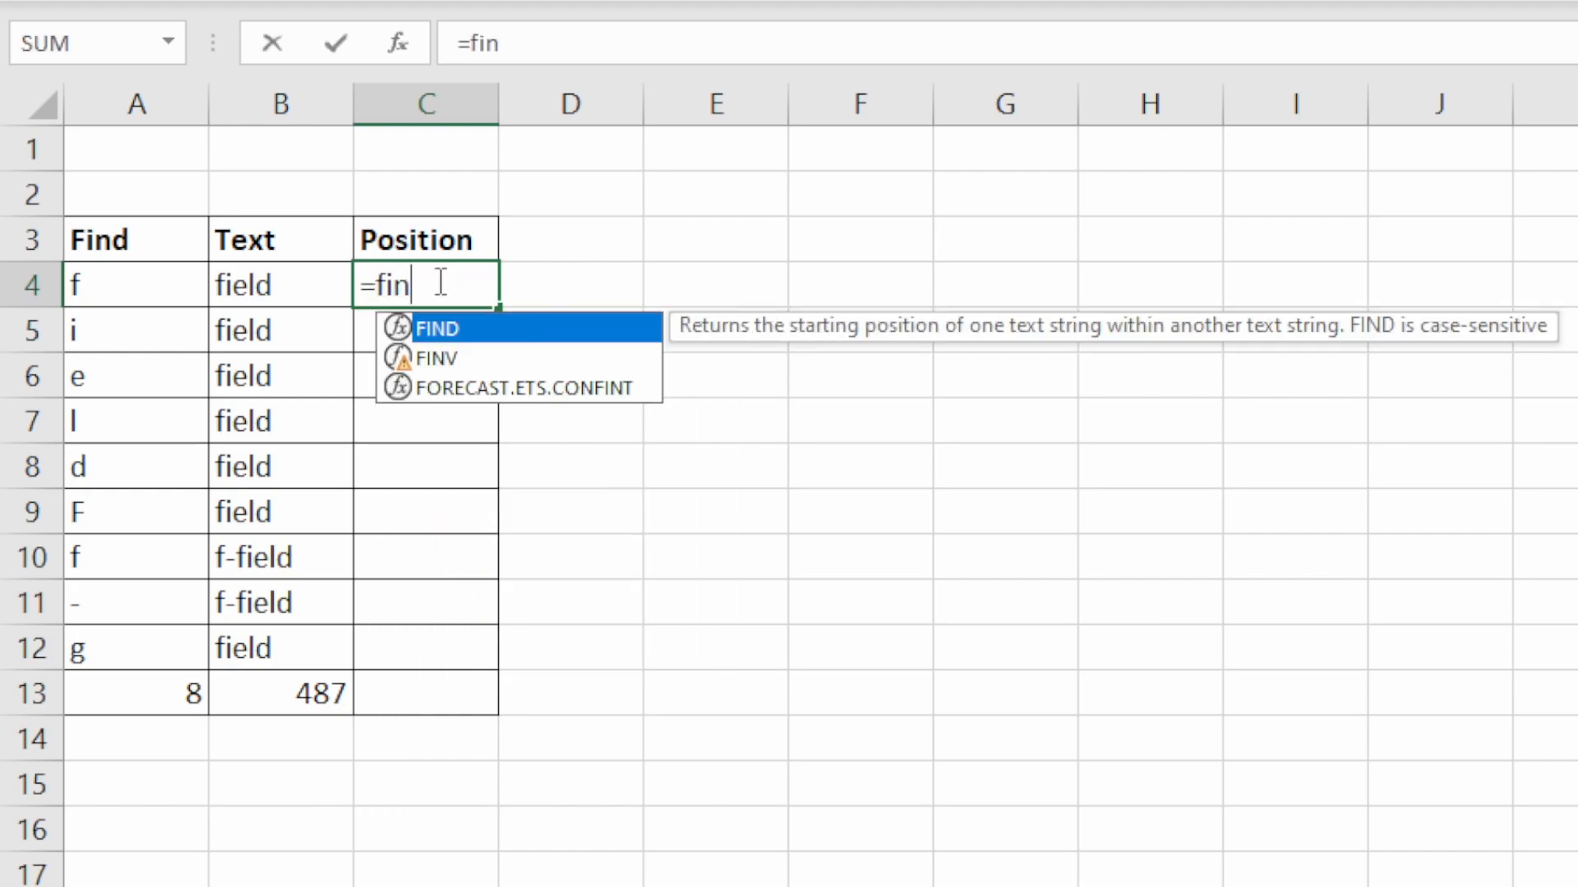
key(Tab)
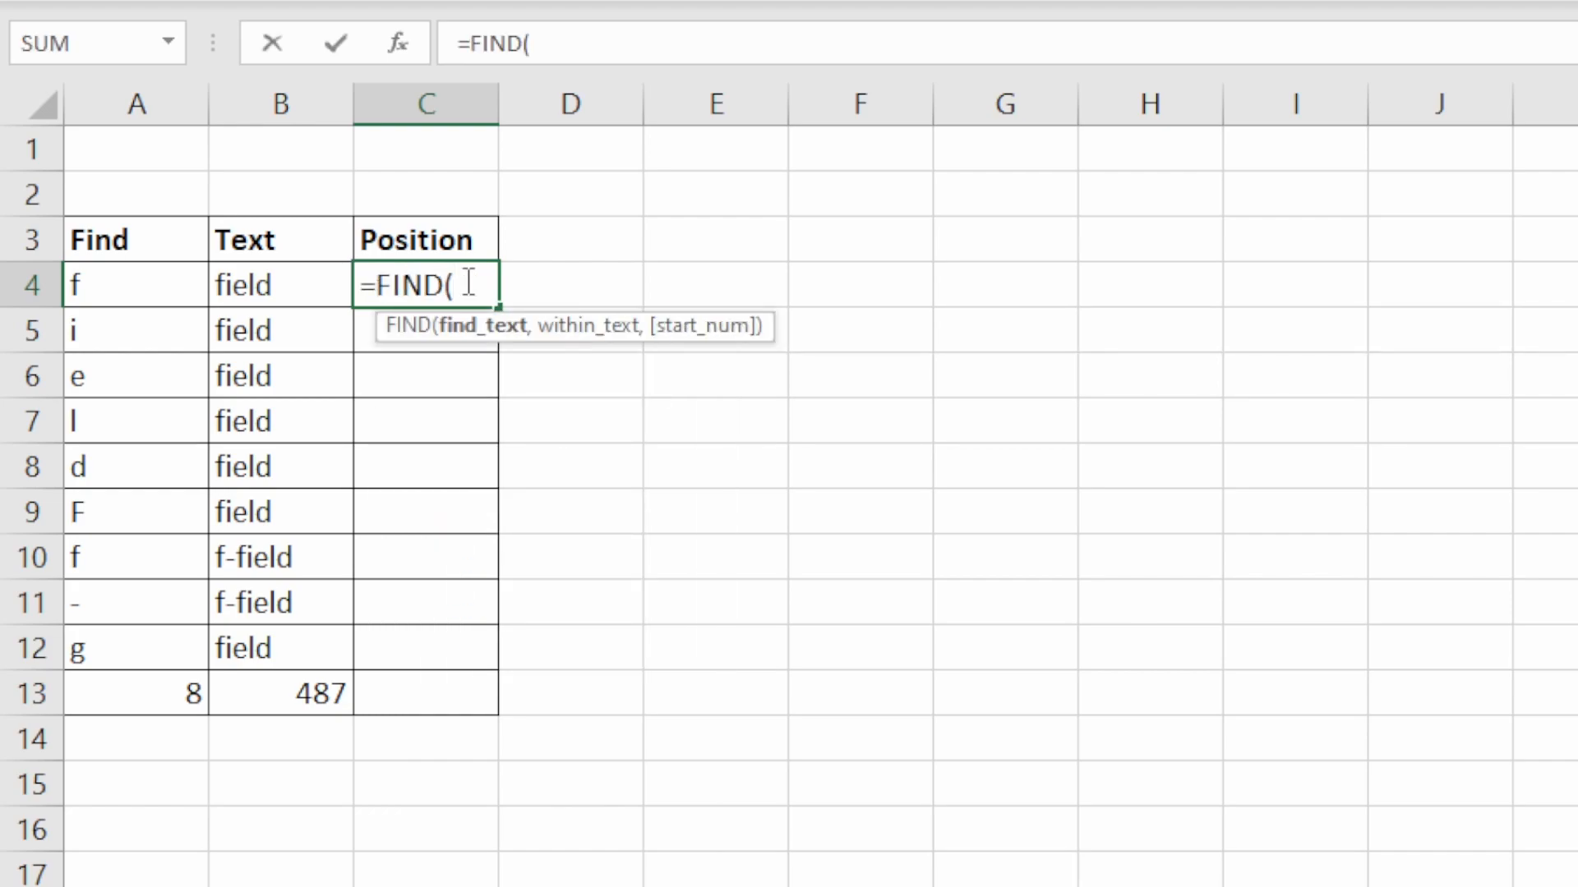
click(151, 287)
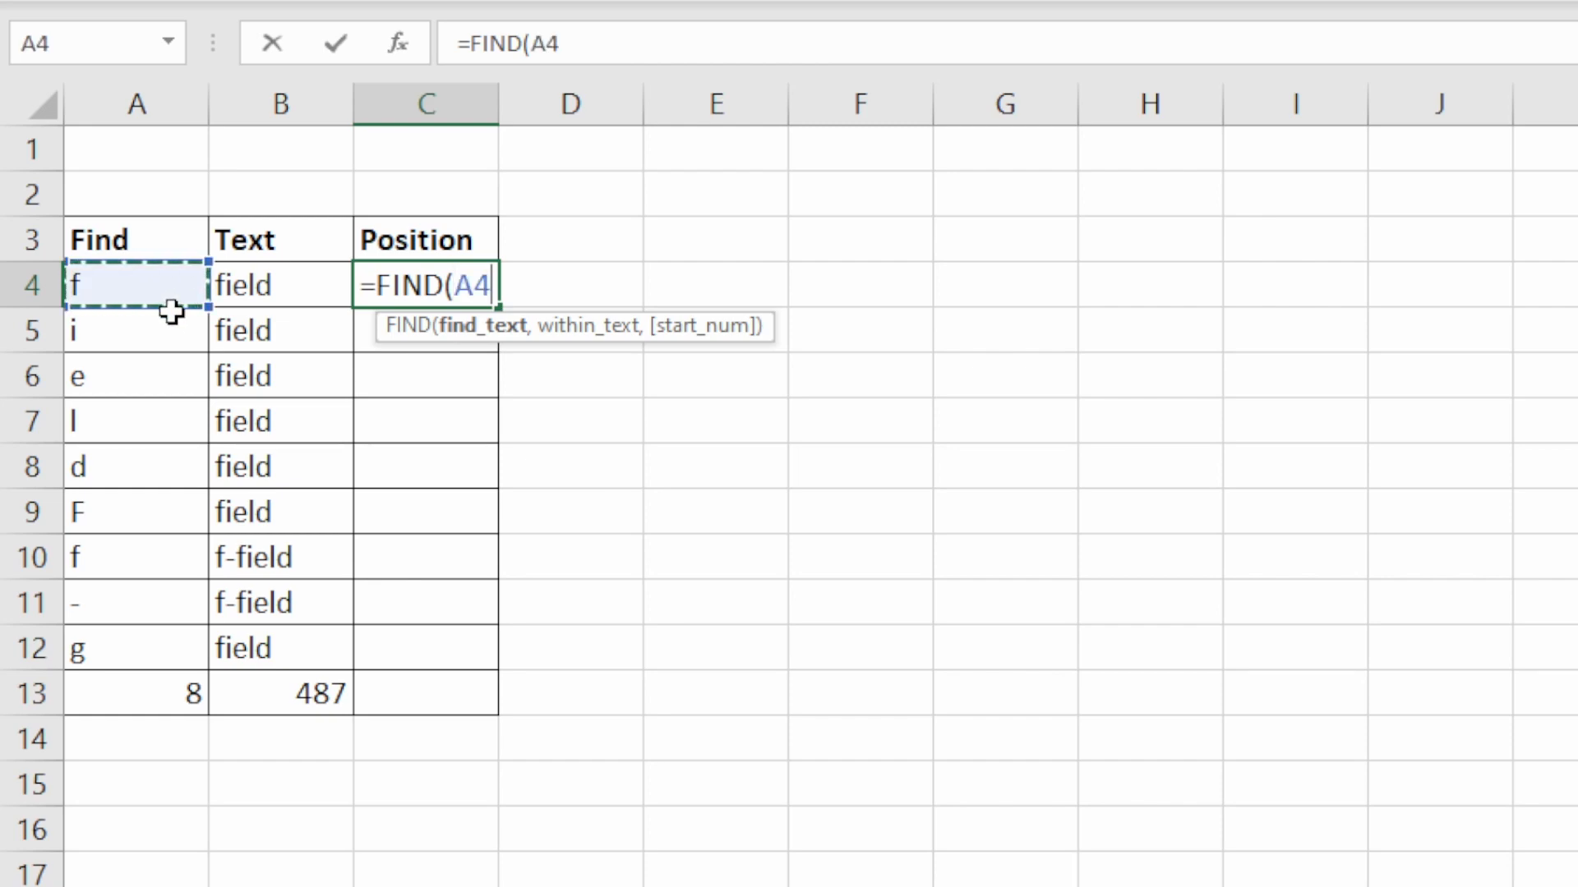
text(,)
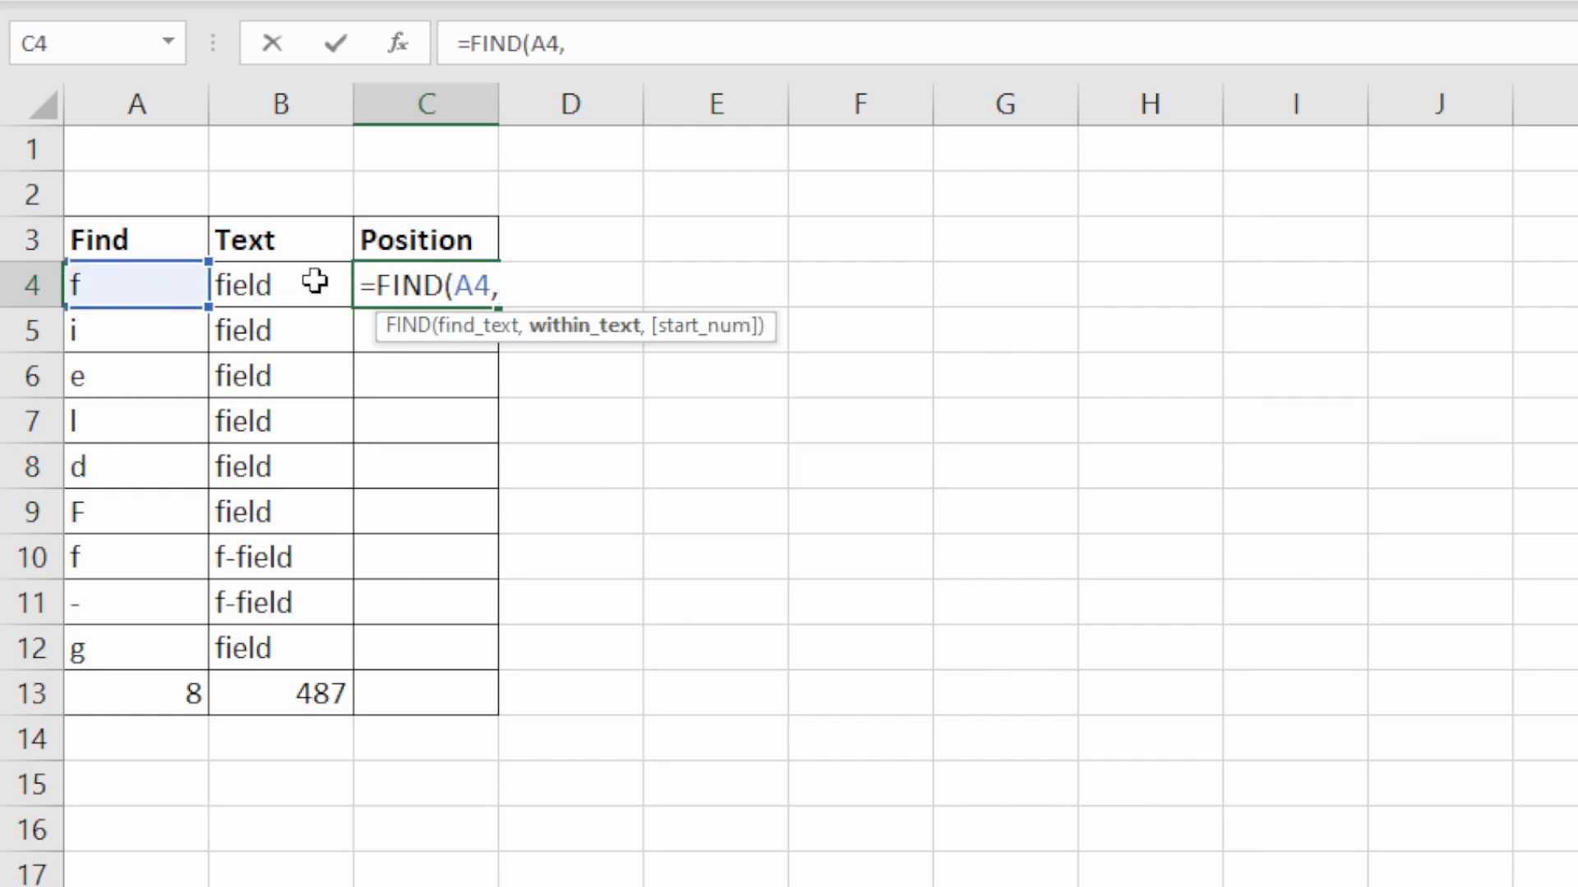
click(304, 283)
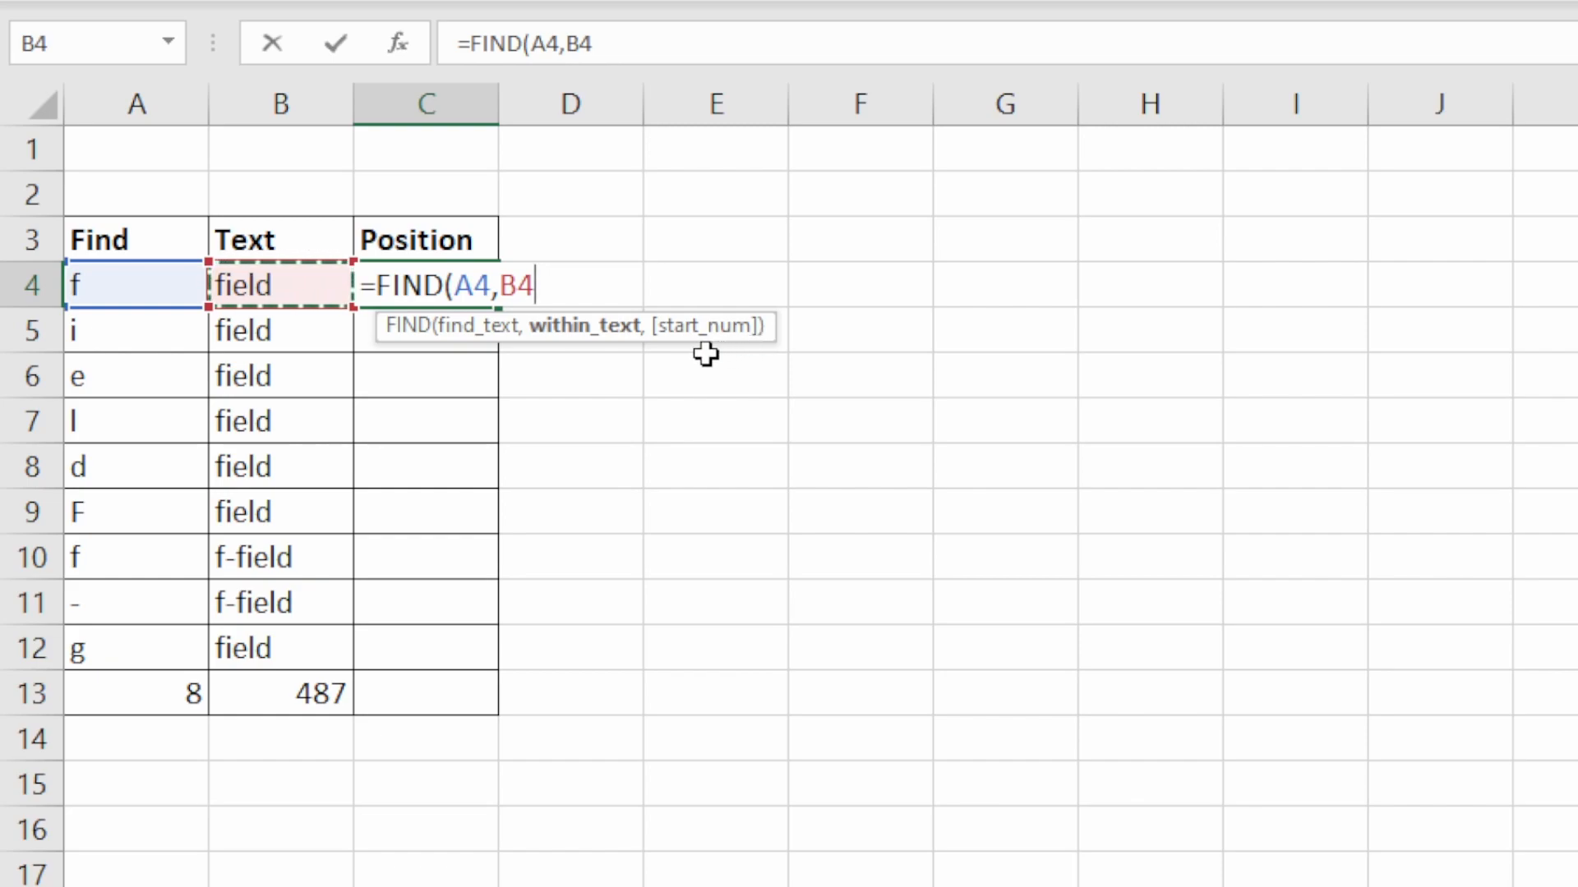
key(Return)
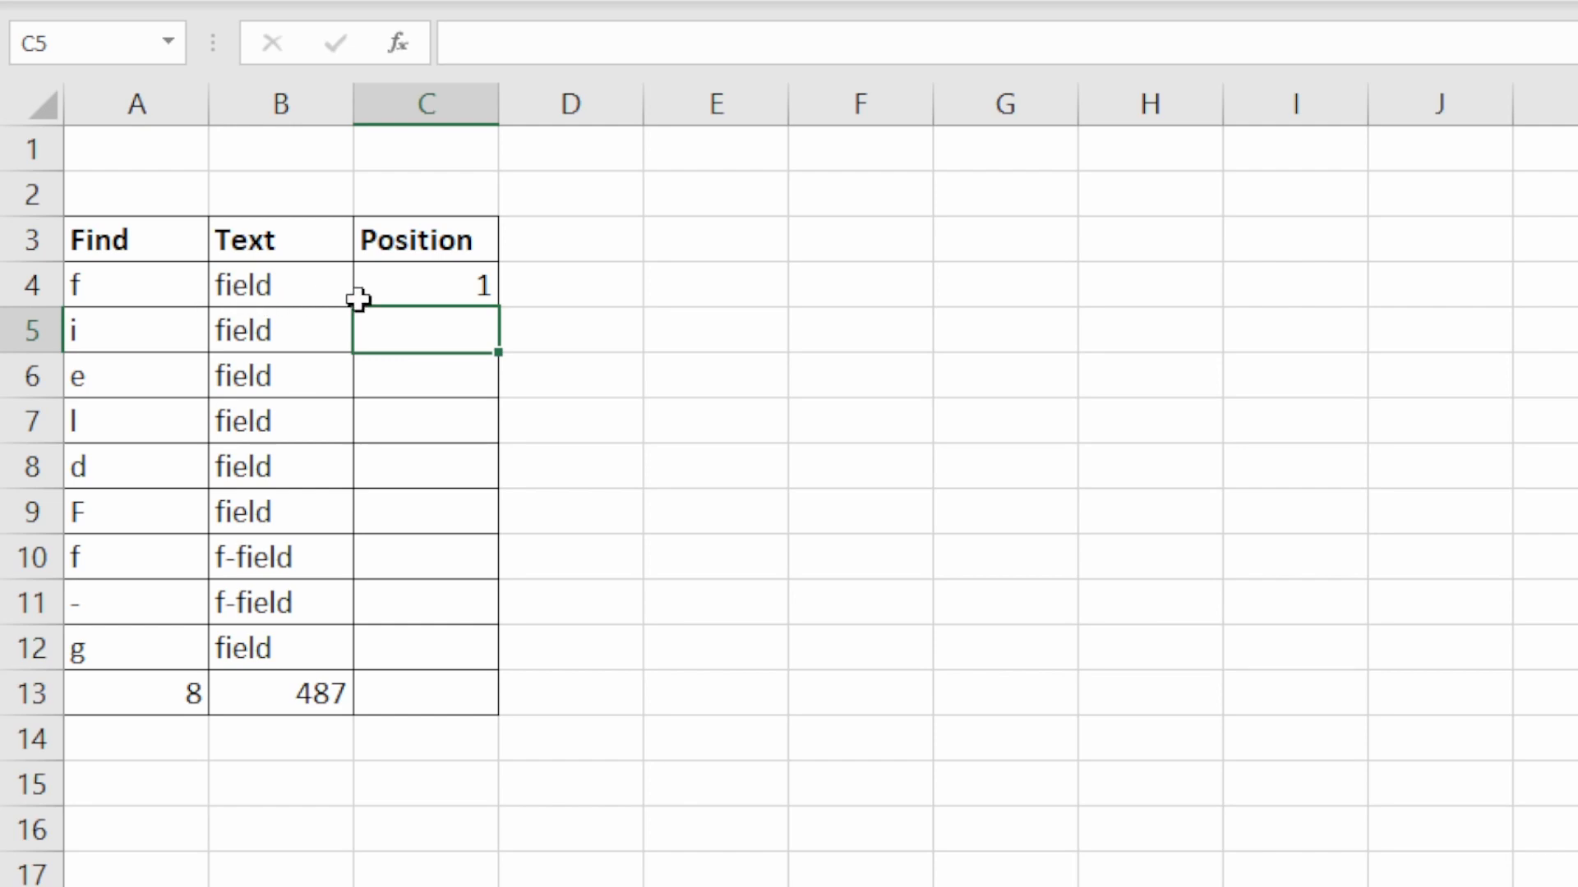
click(448, 289)
drag(500, 310, 504, 732)
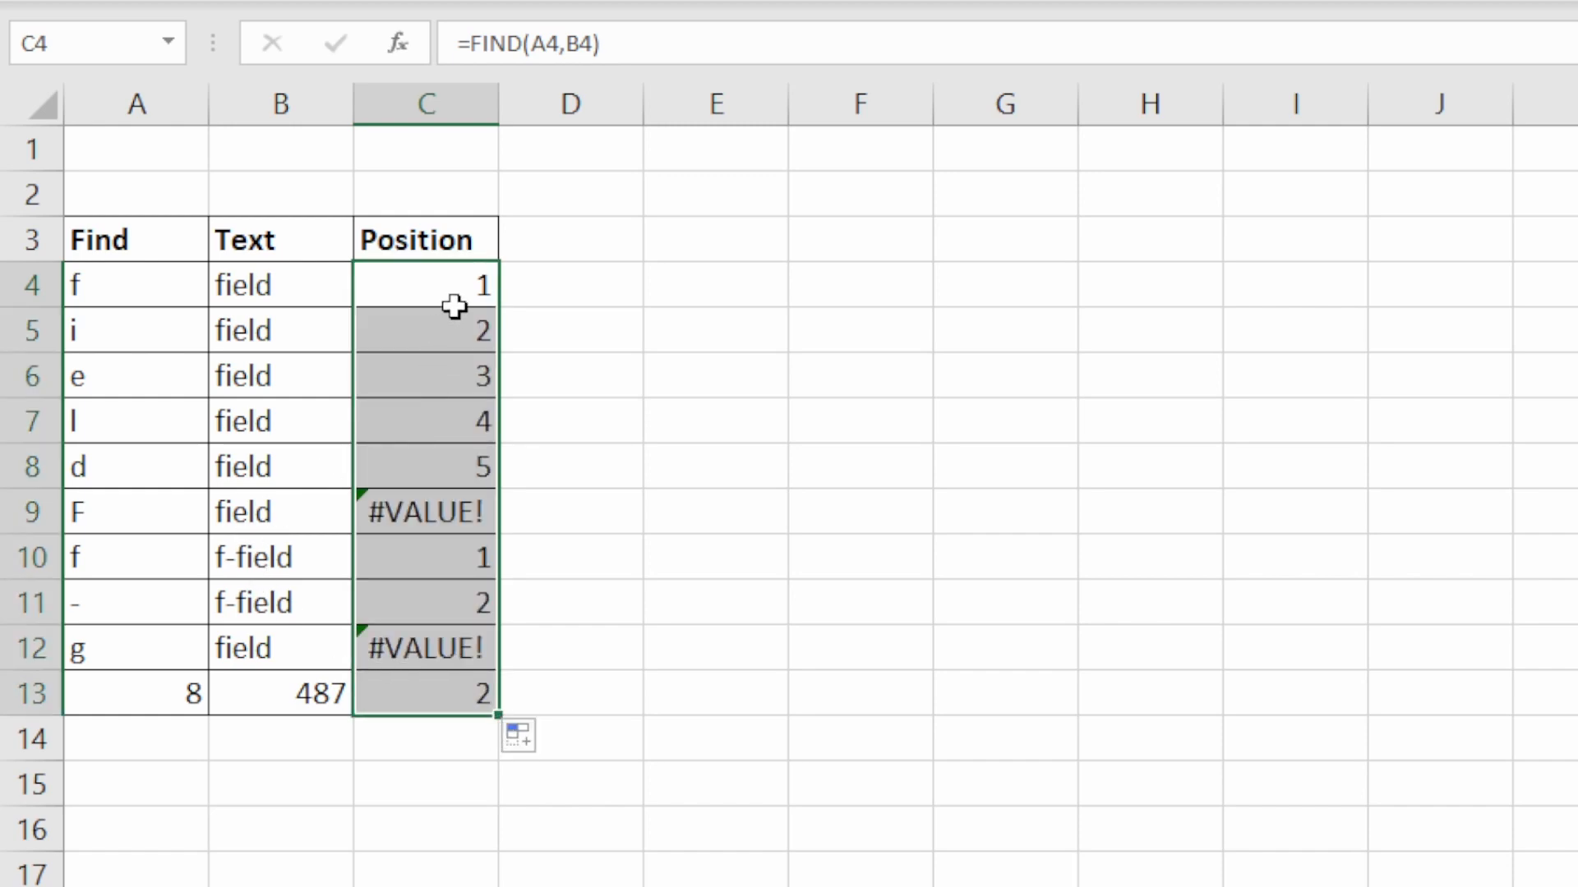
- Compare the Position results in rows 4 to 9 with their search characters and text, including the capital F
click(468, 473)
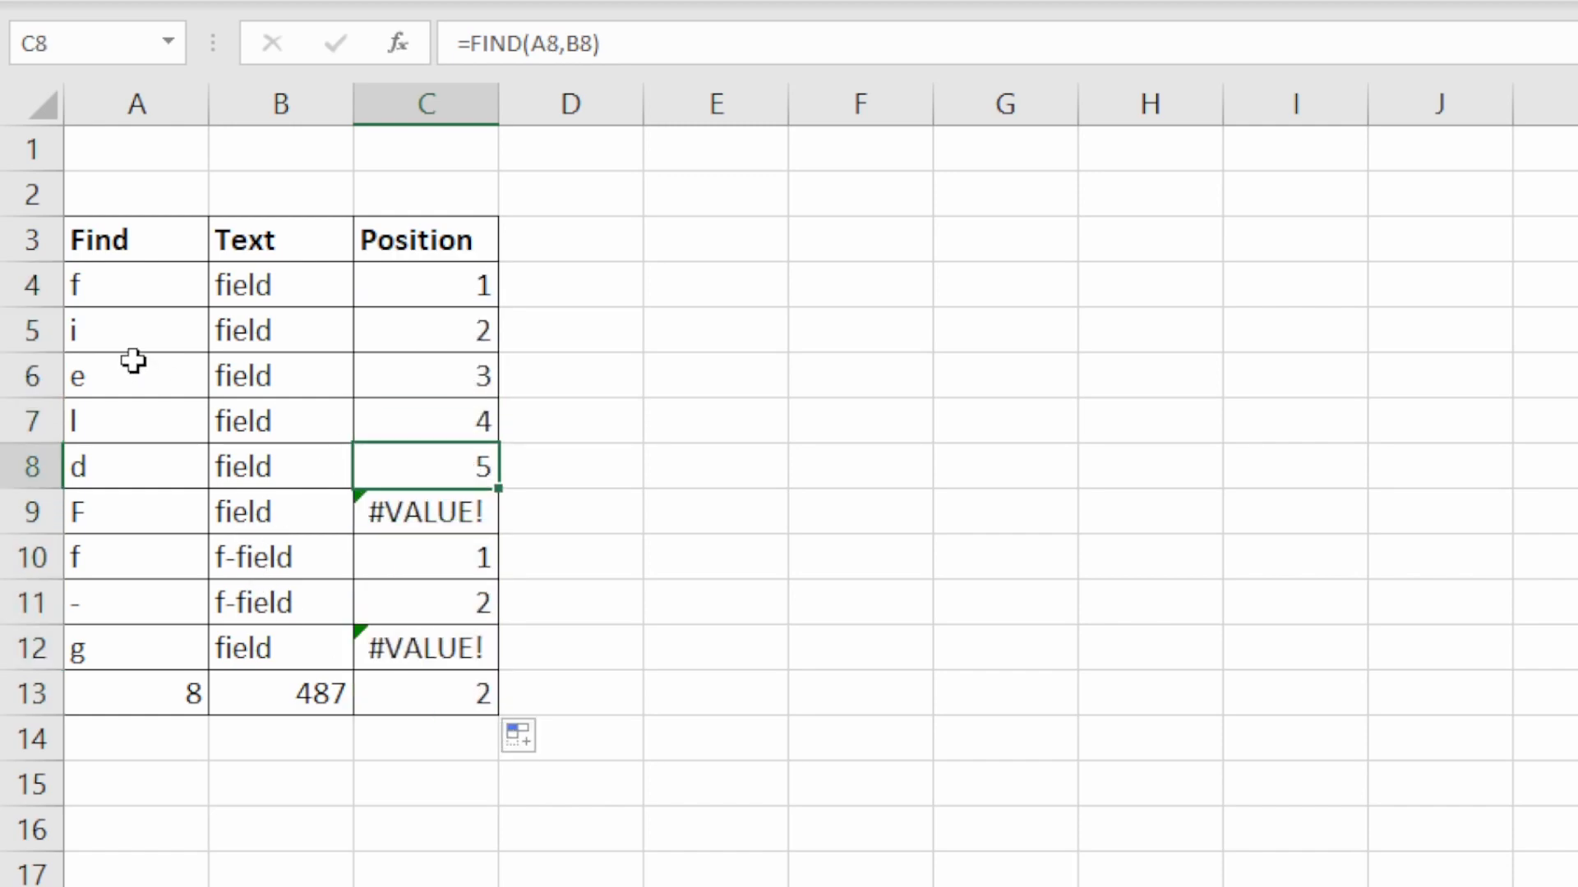
drag(99, 292, 99, 462)
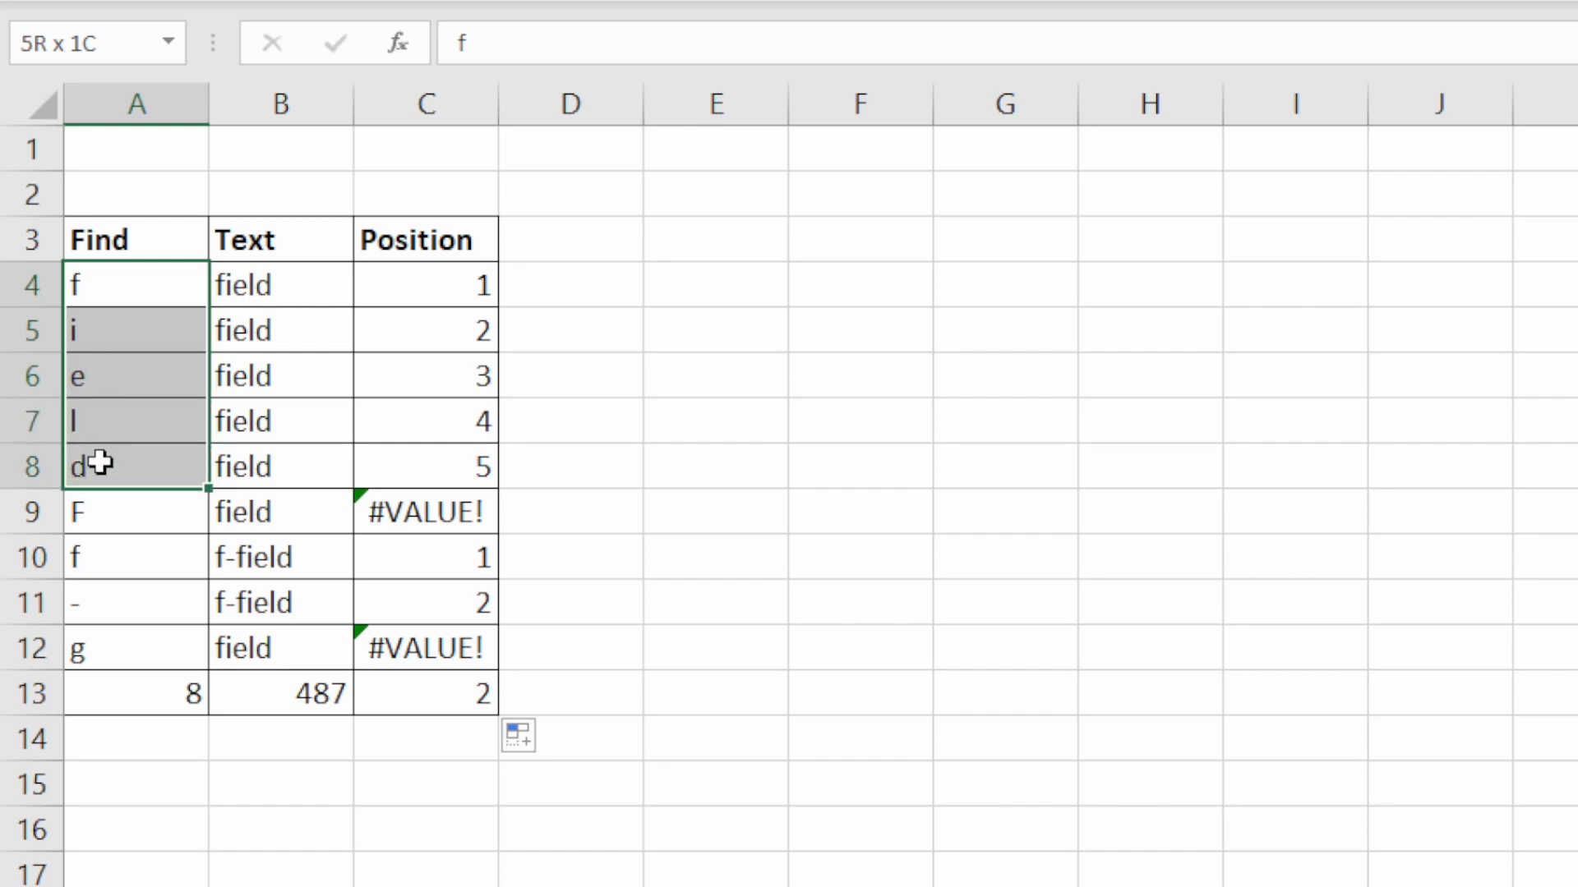
click(99, 464)
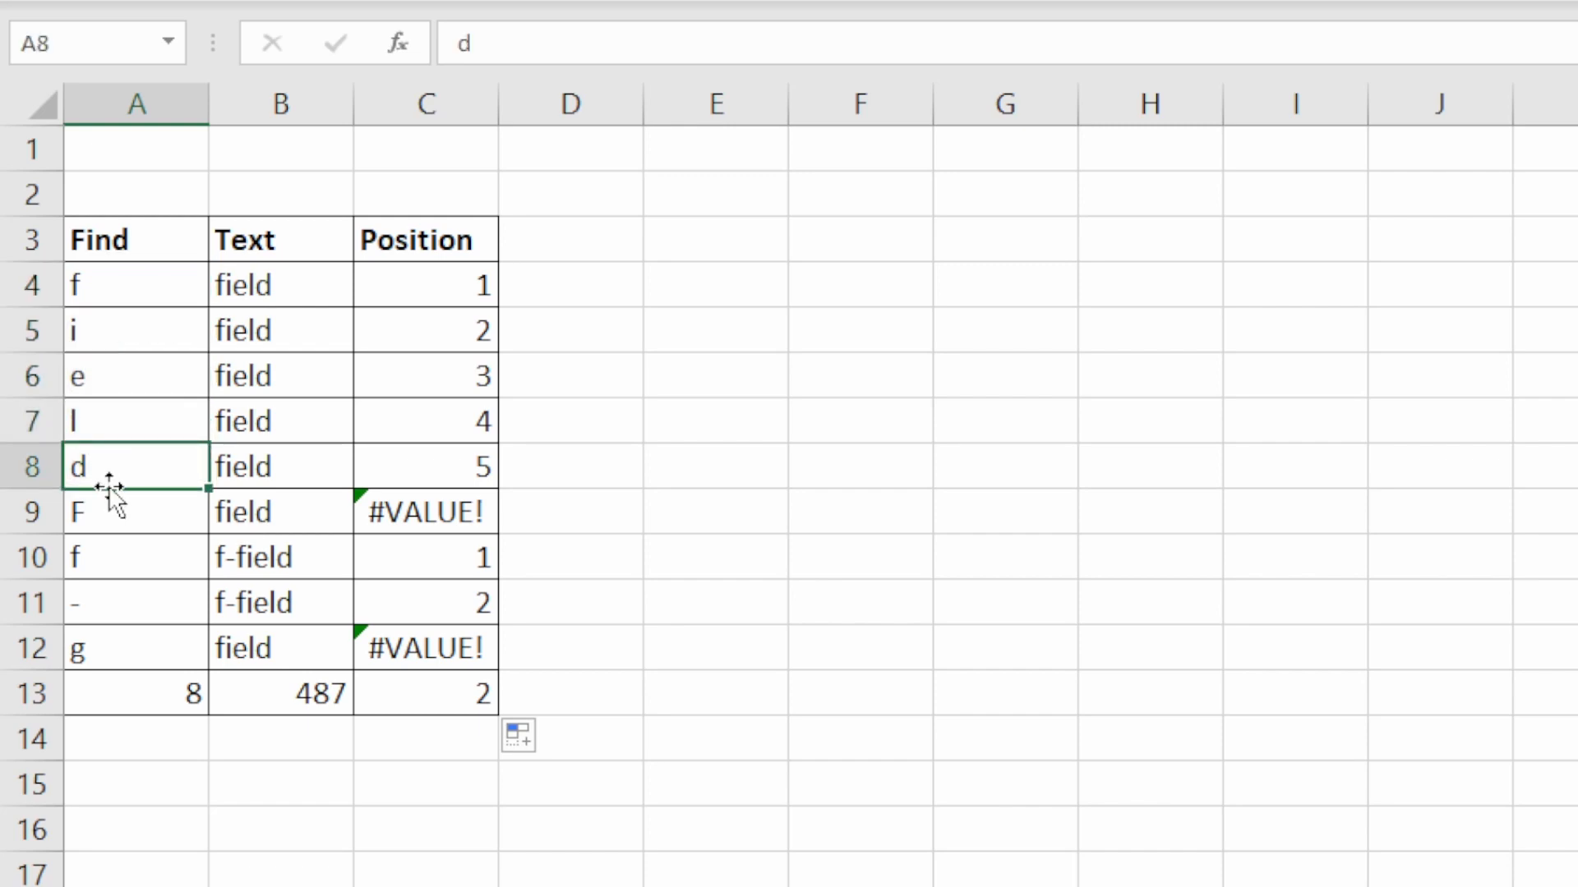
click(299, 462)
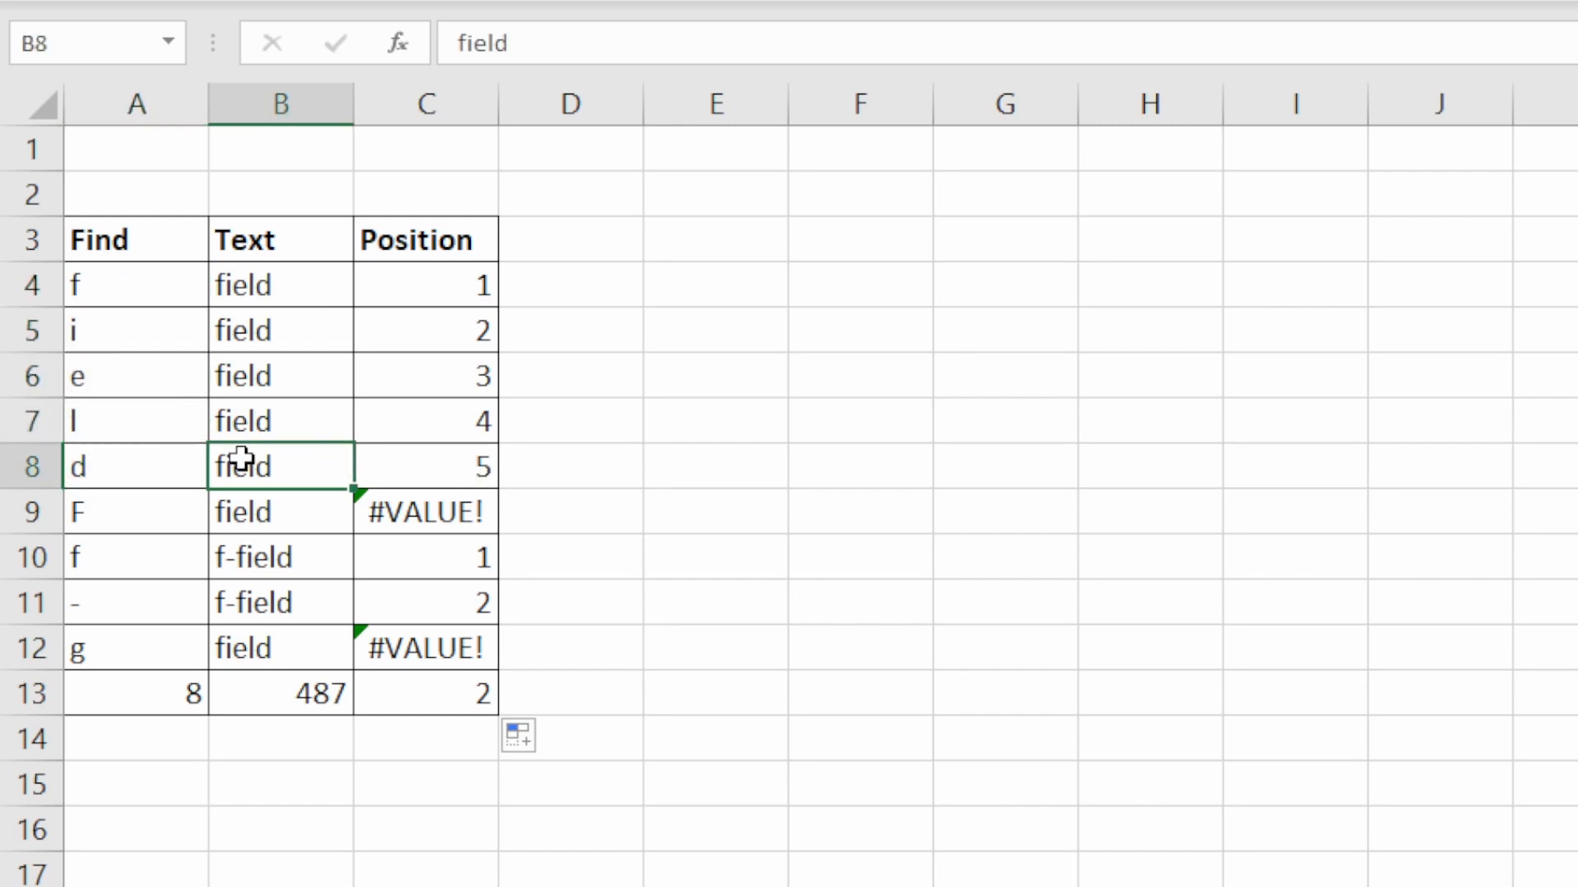
click(429, 413)
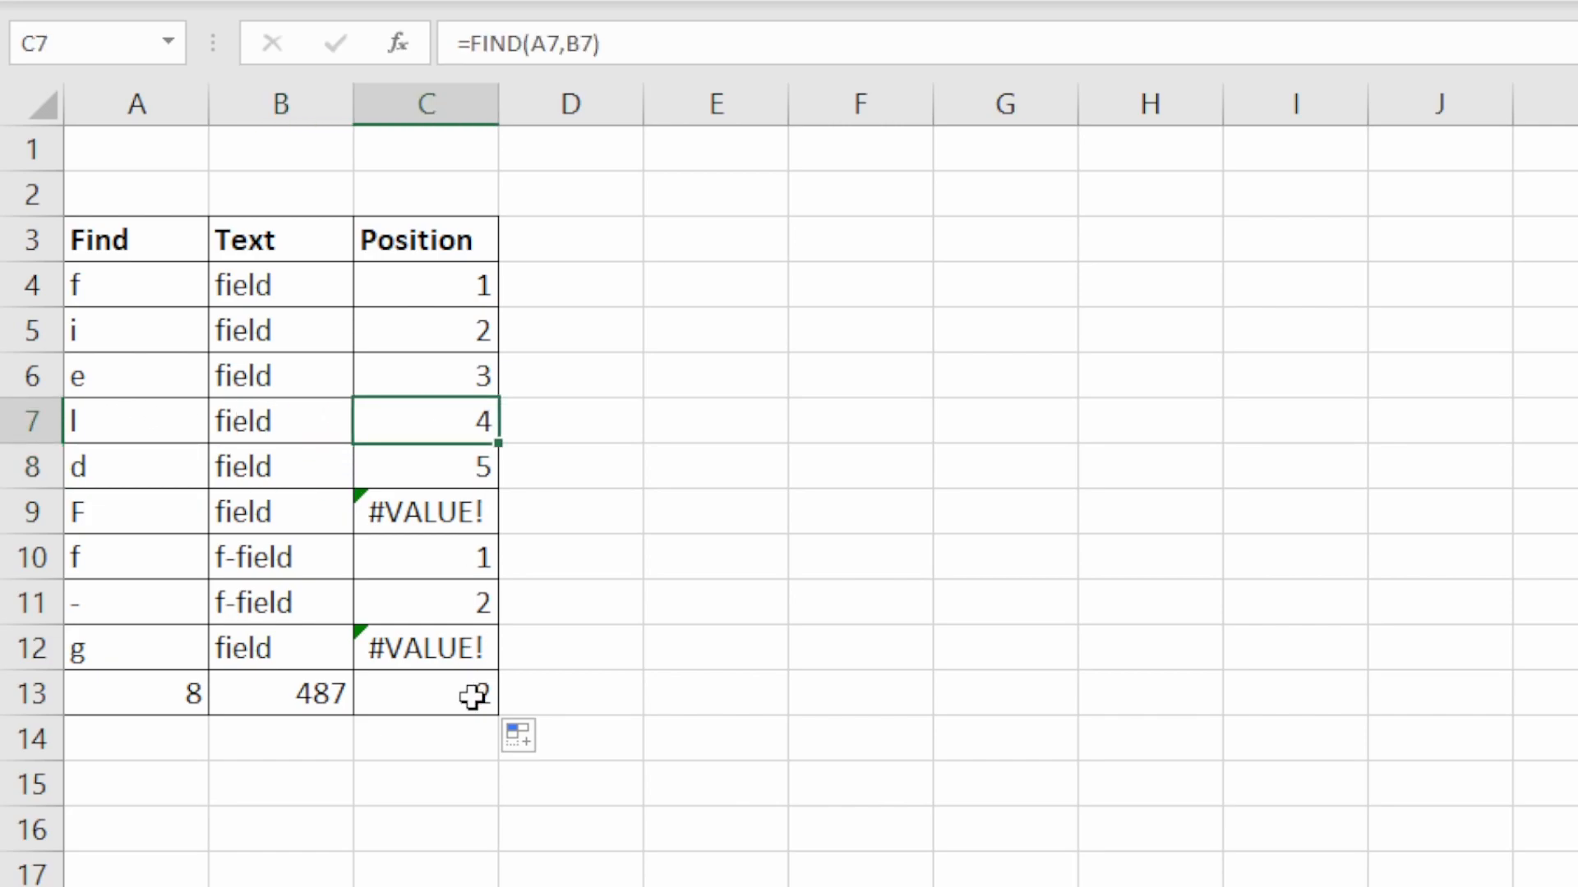
click(444, 515)
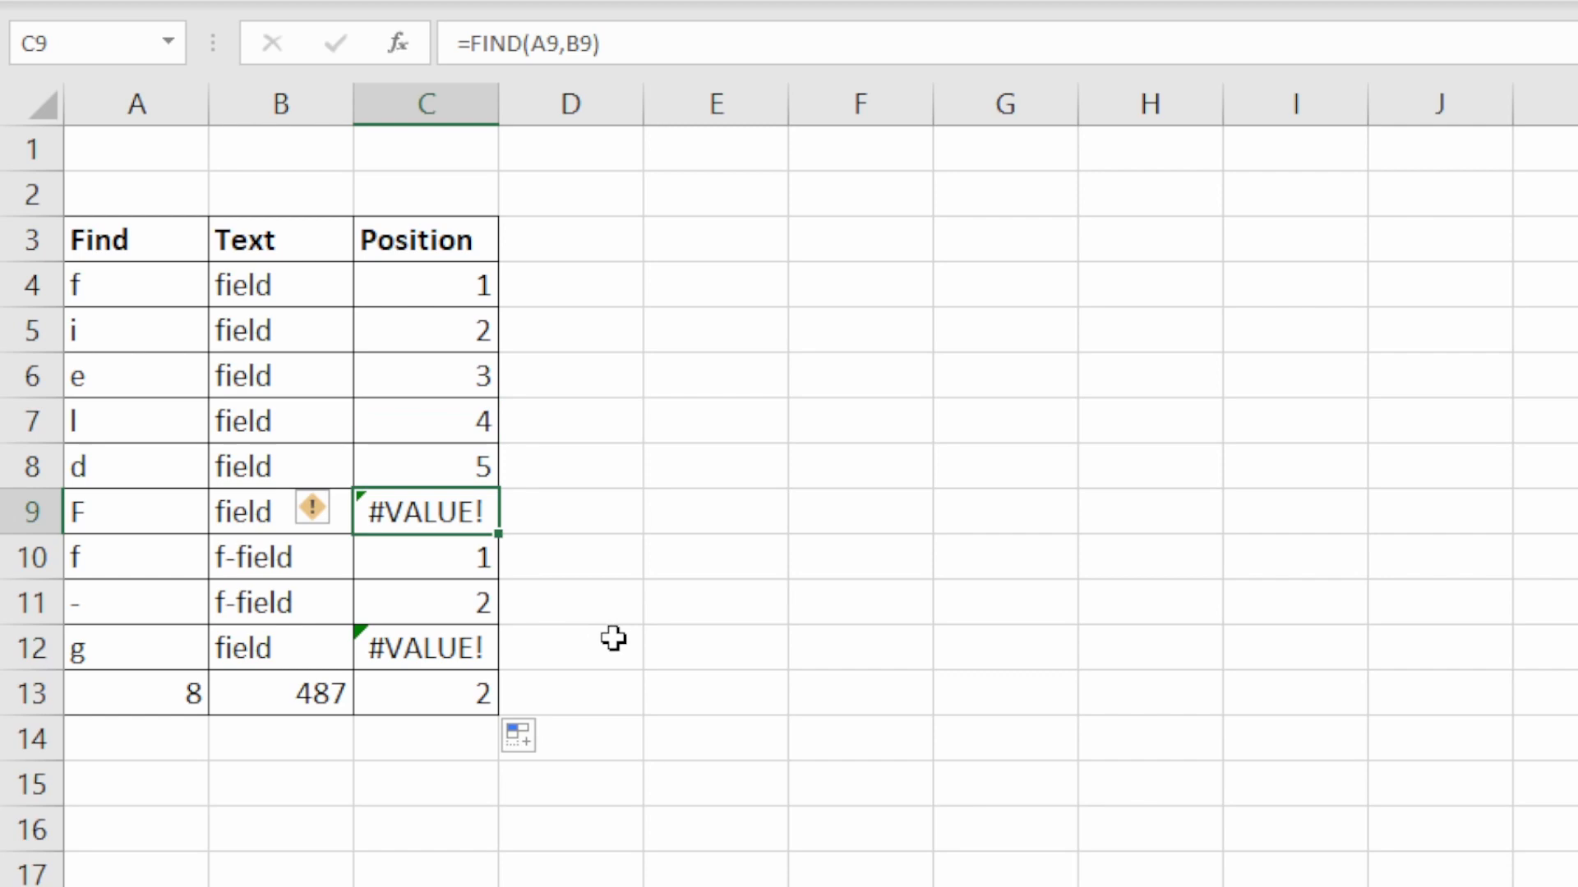
click(79, 511)
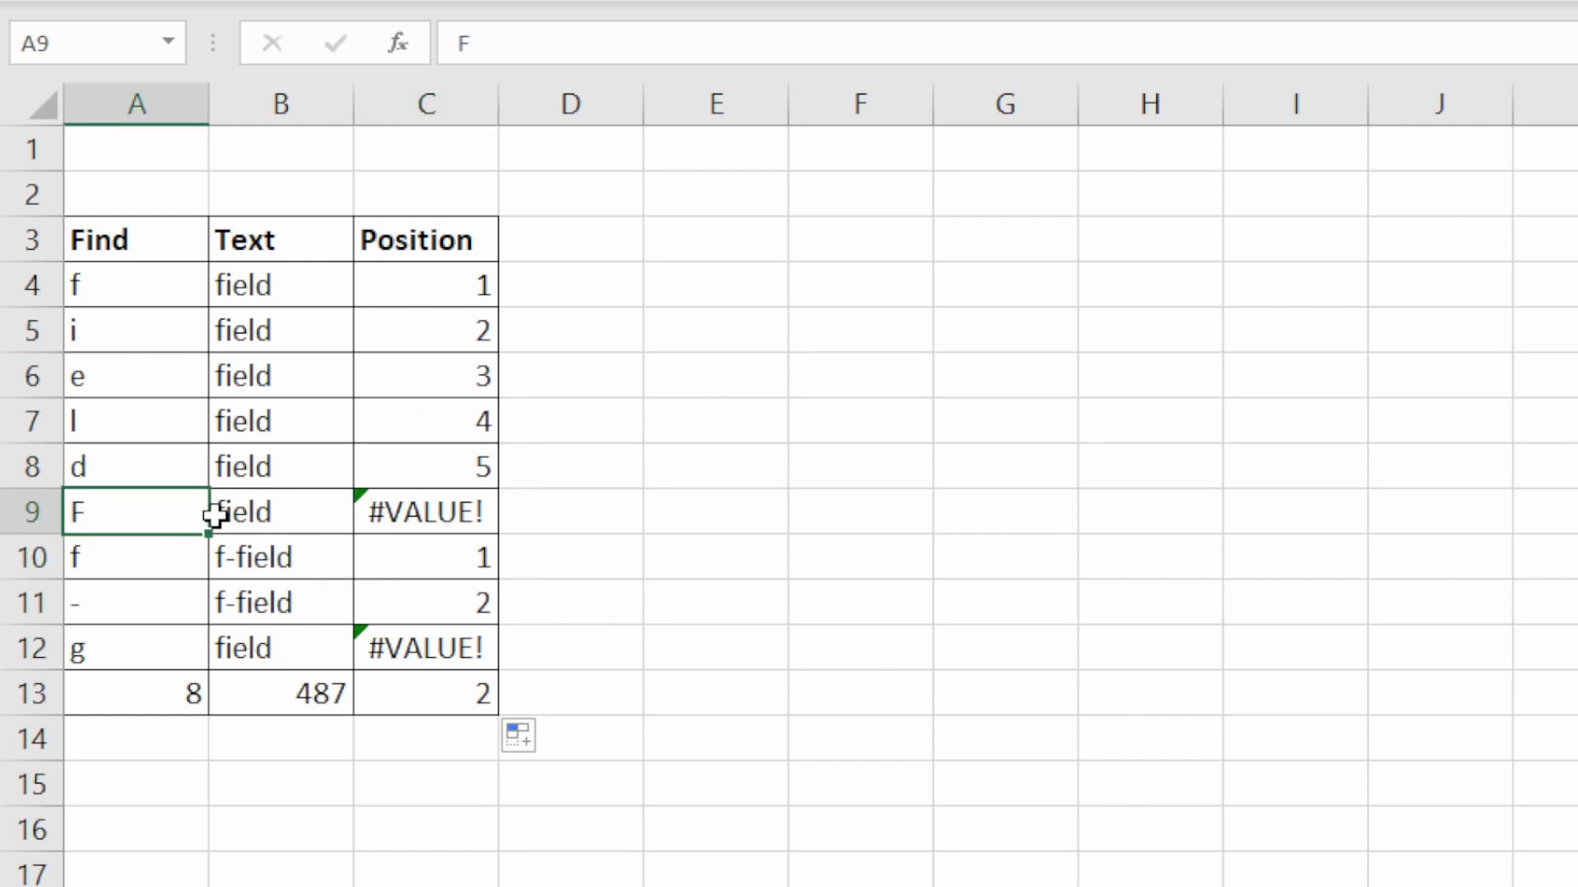
click(251, 515)
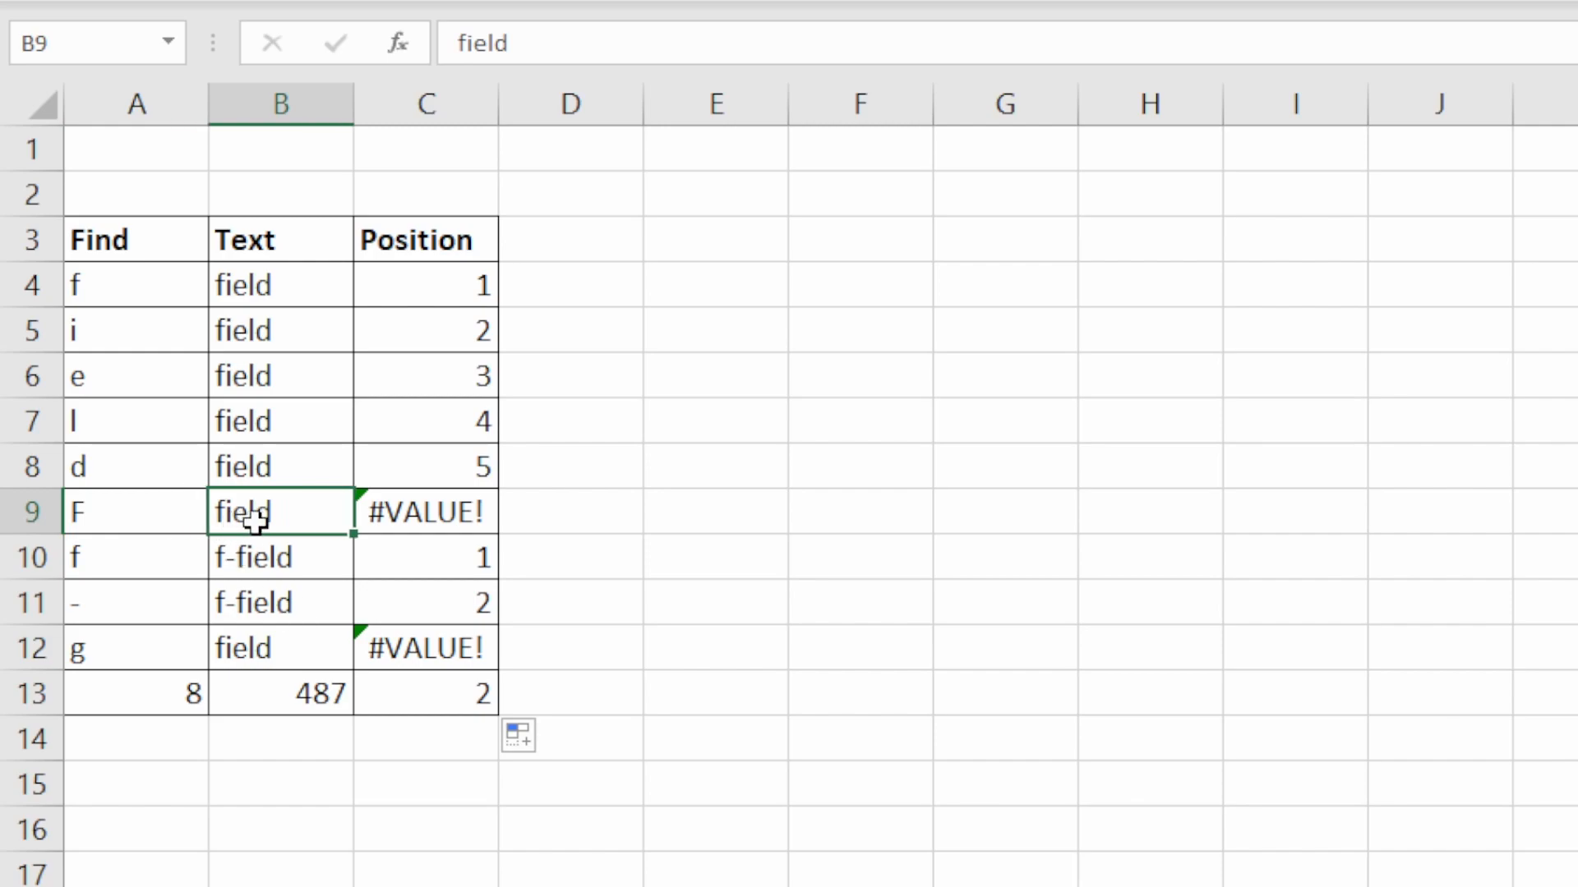
click(490, 512)
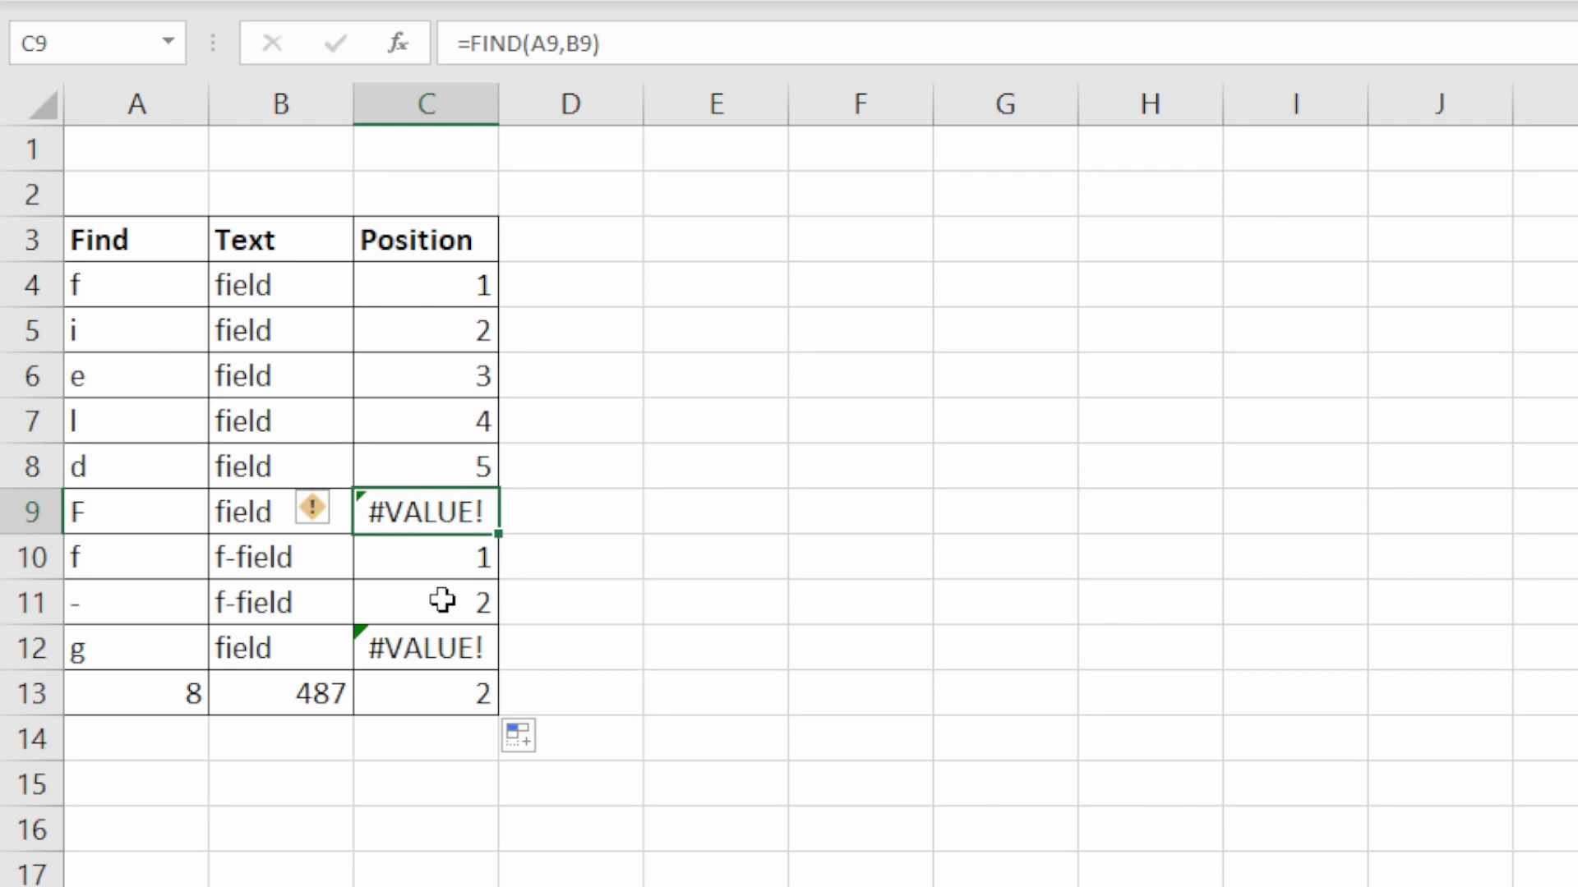
- Check the Position results for the hyphen, the letter g and the numeric search in rows 11 to 13
click(127, 606)
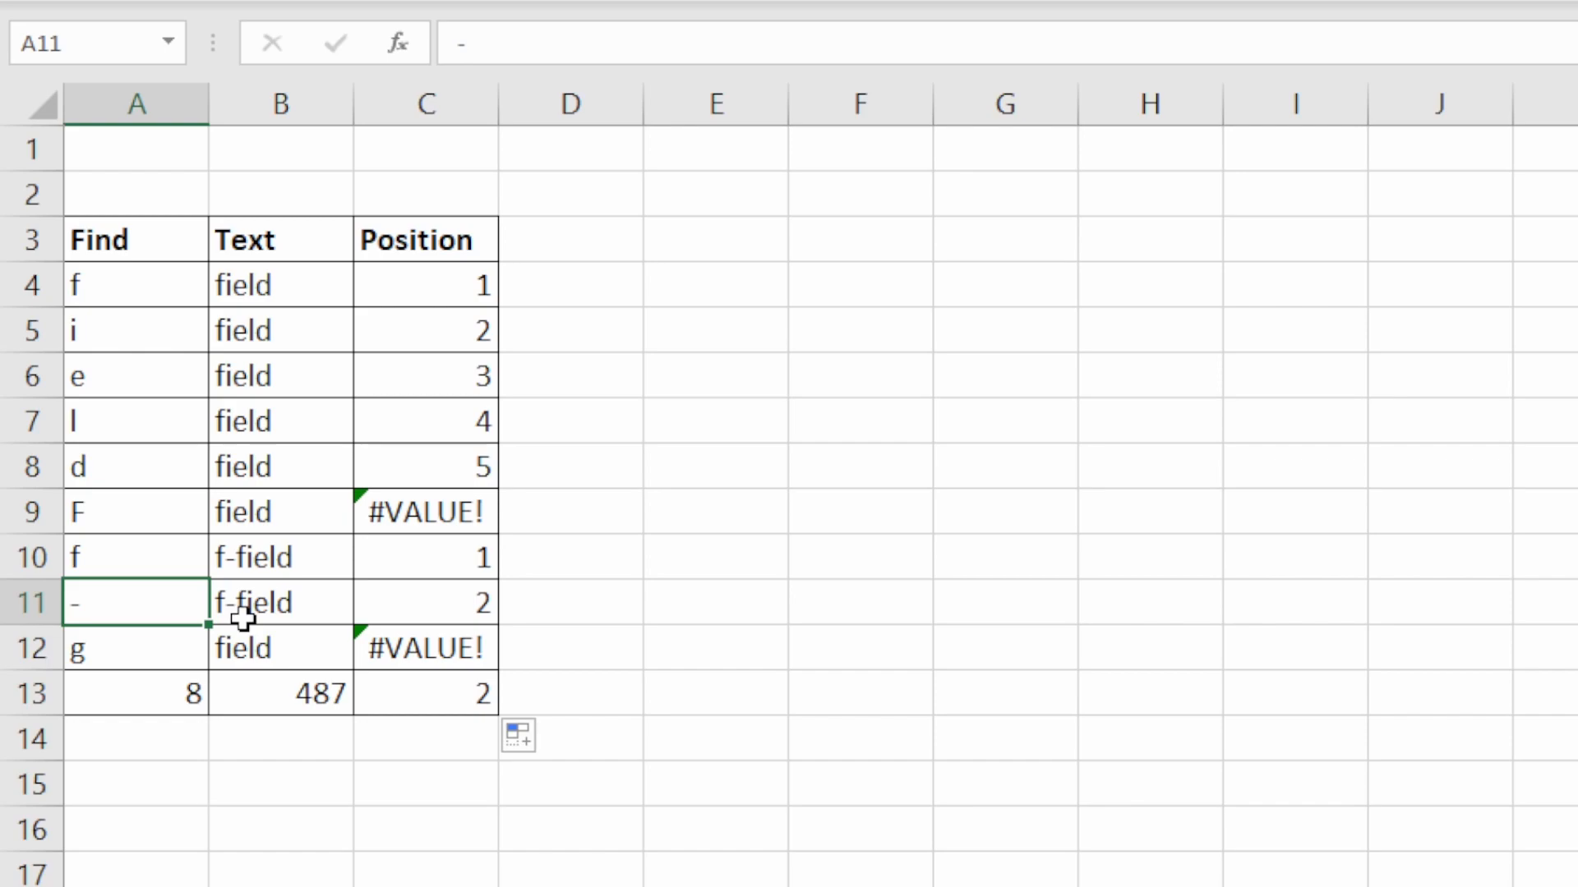
click(439, 604)
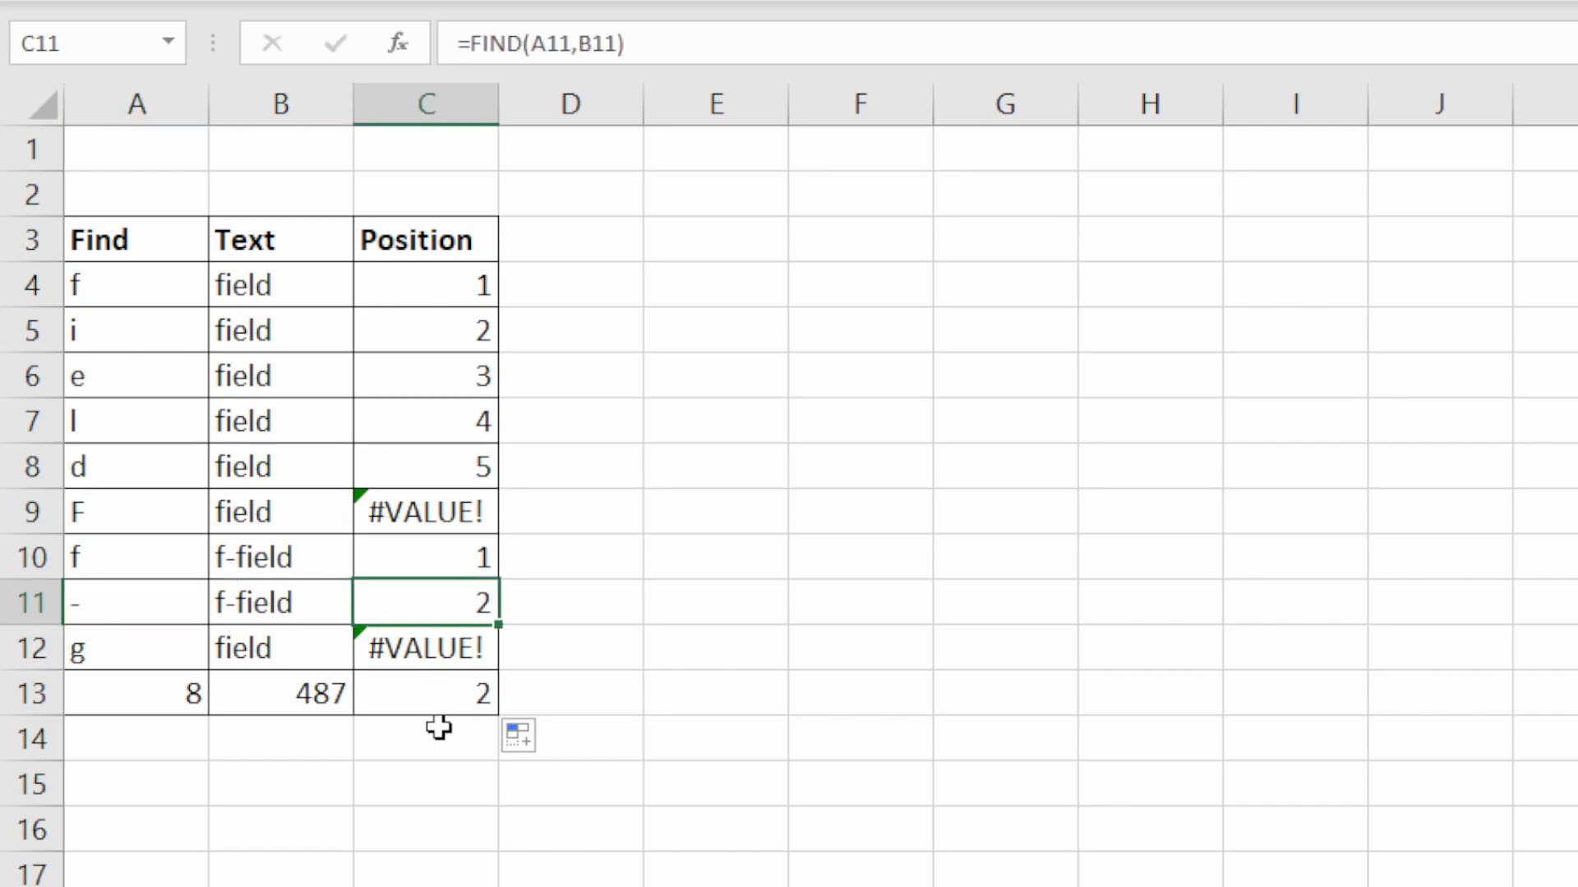
click(115, 639)
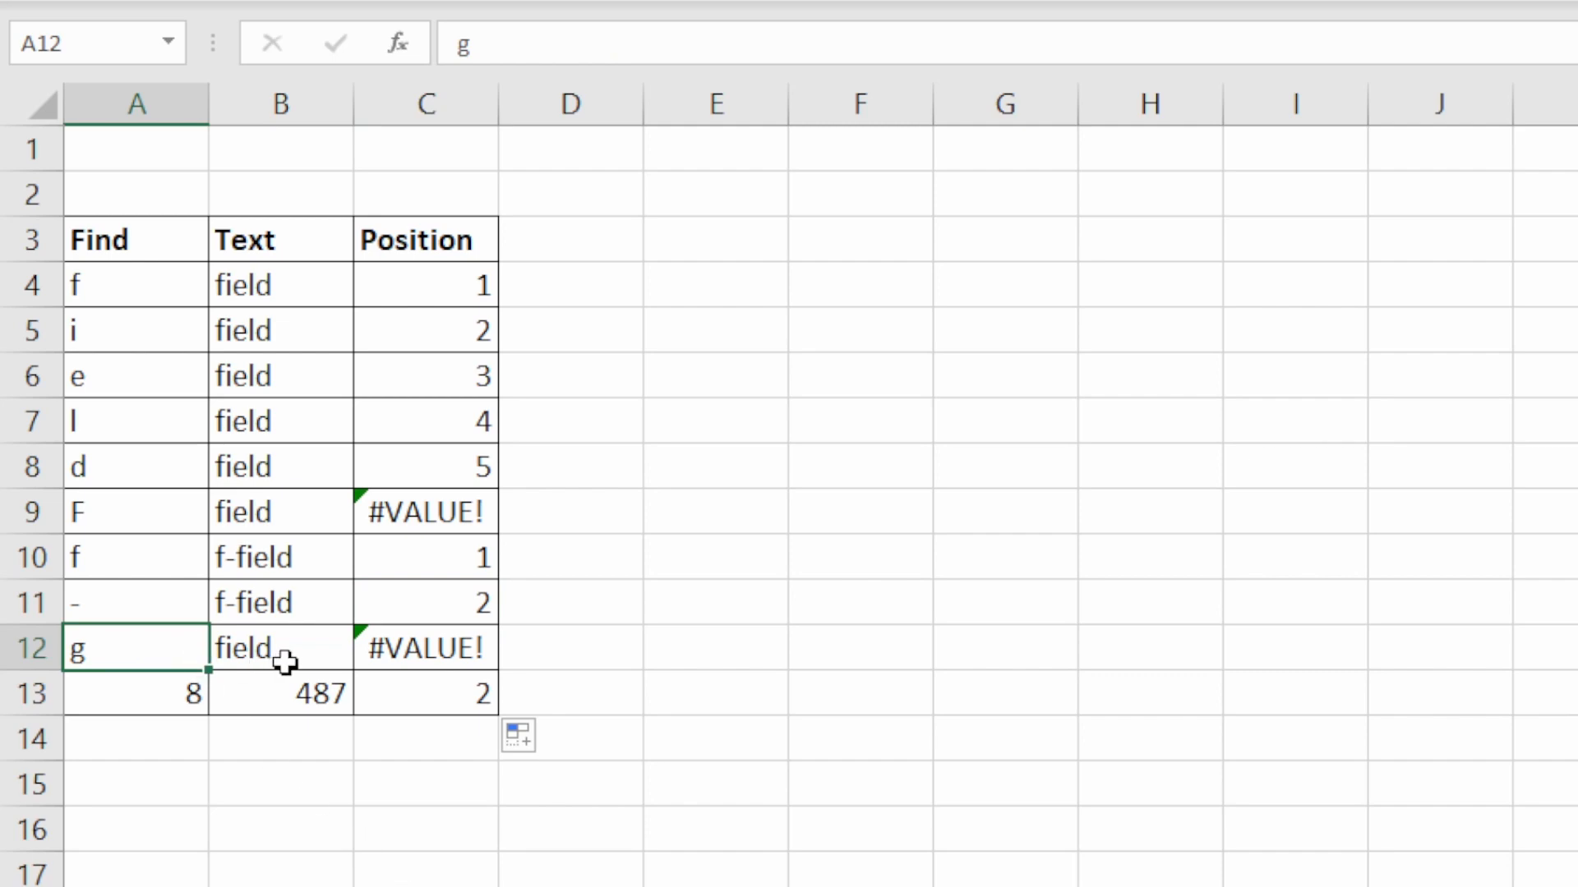
click(440, 641)
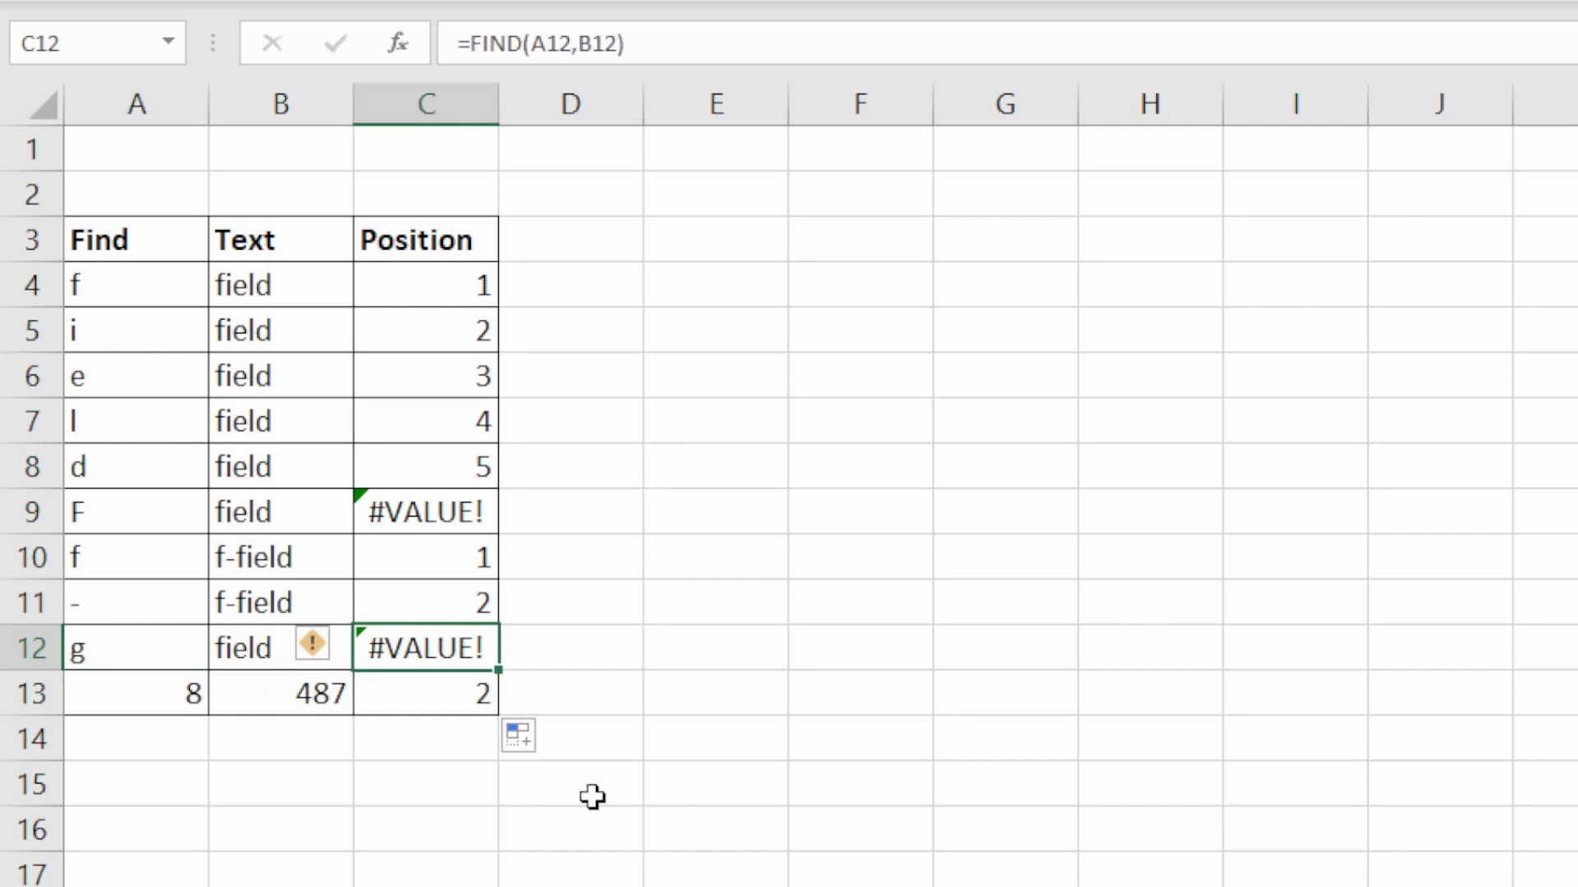
click(175, 697)
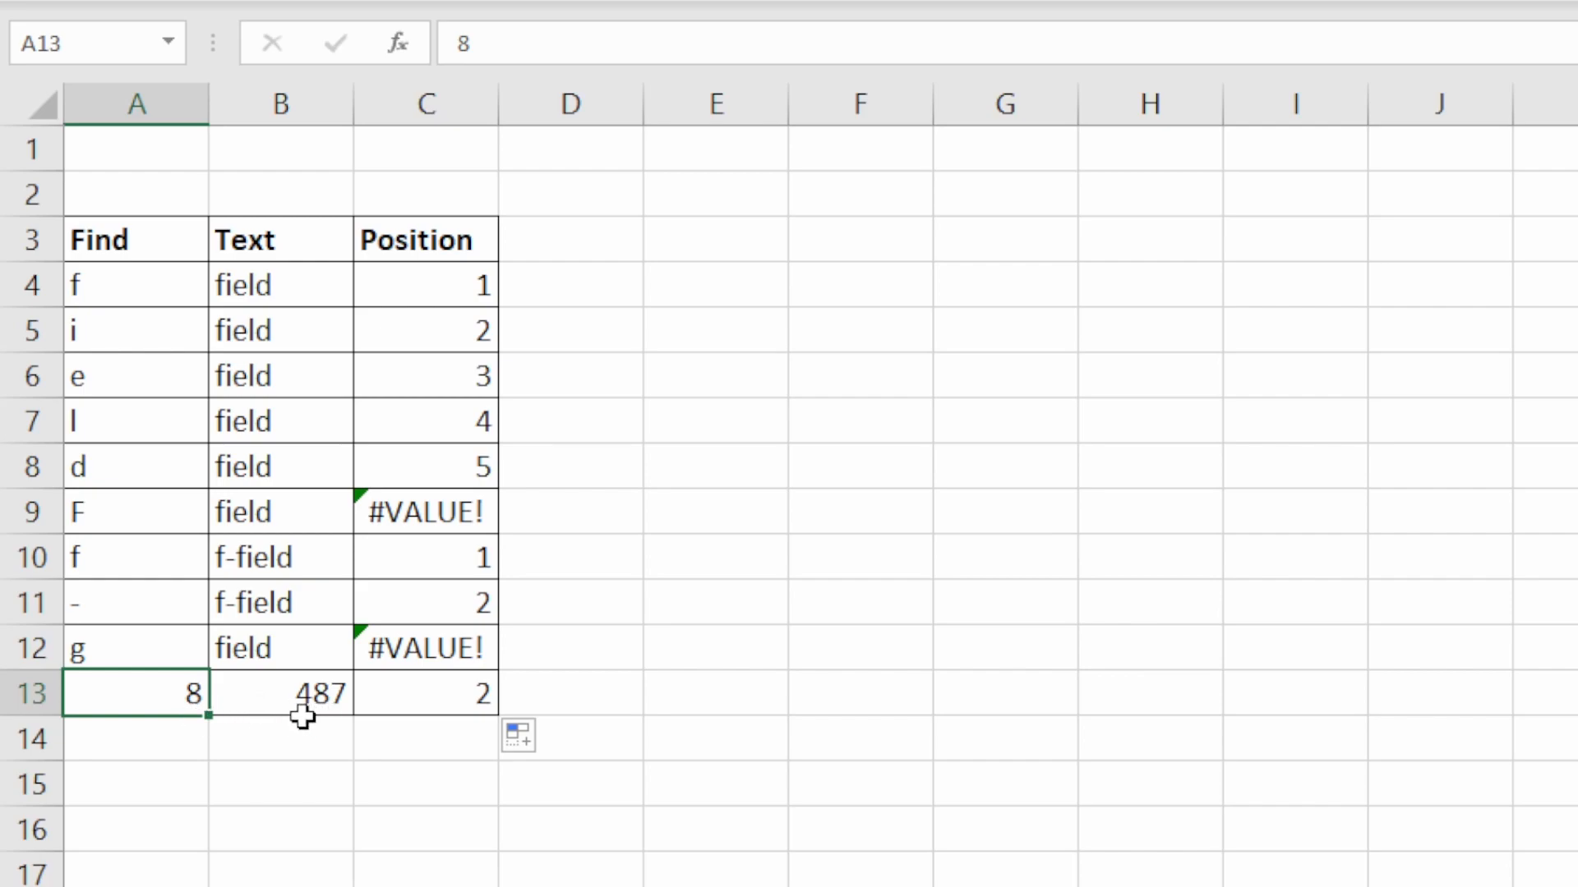
click(412, 708)
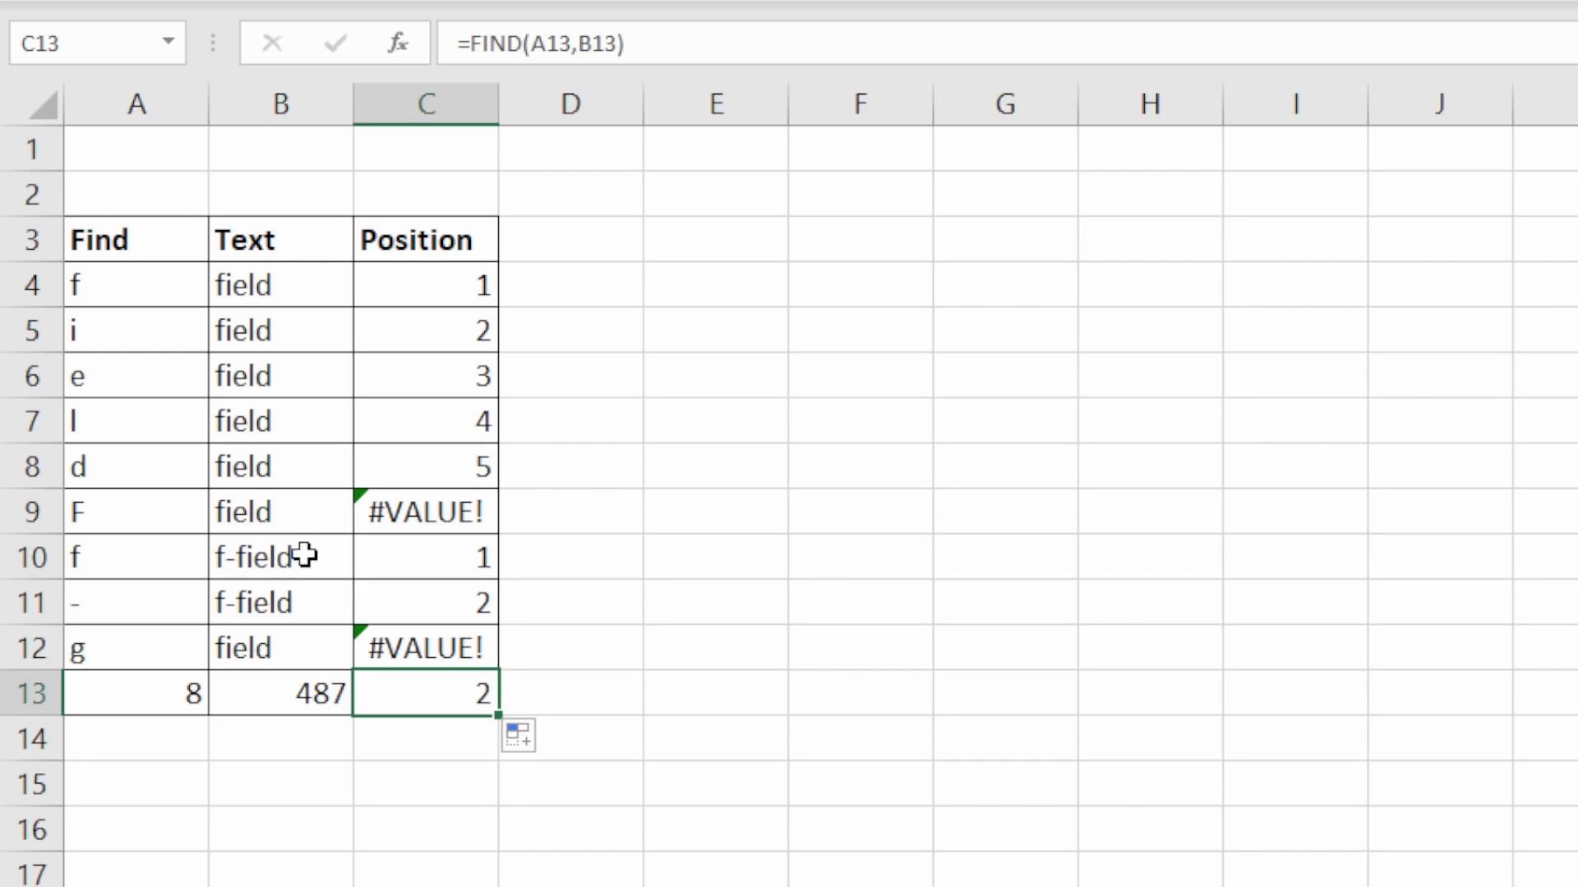
- Add a start number of 2 to the FIND formula in C10, making it =FIND(A10,B10,2)
click(452, 554)
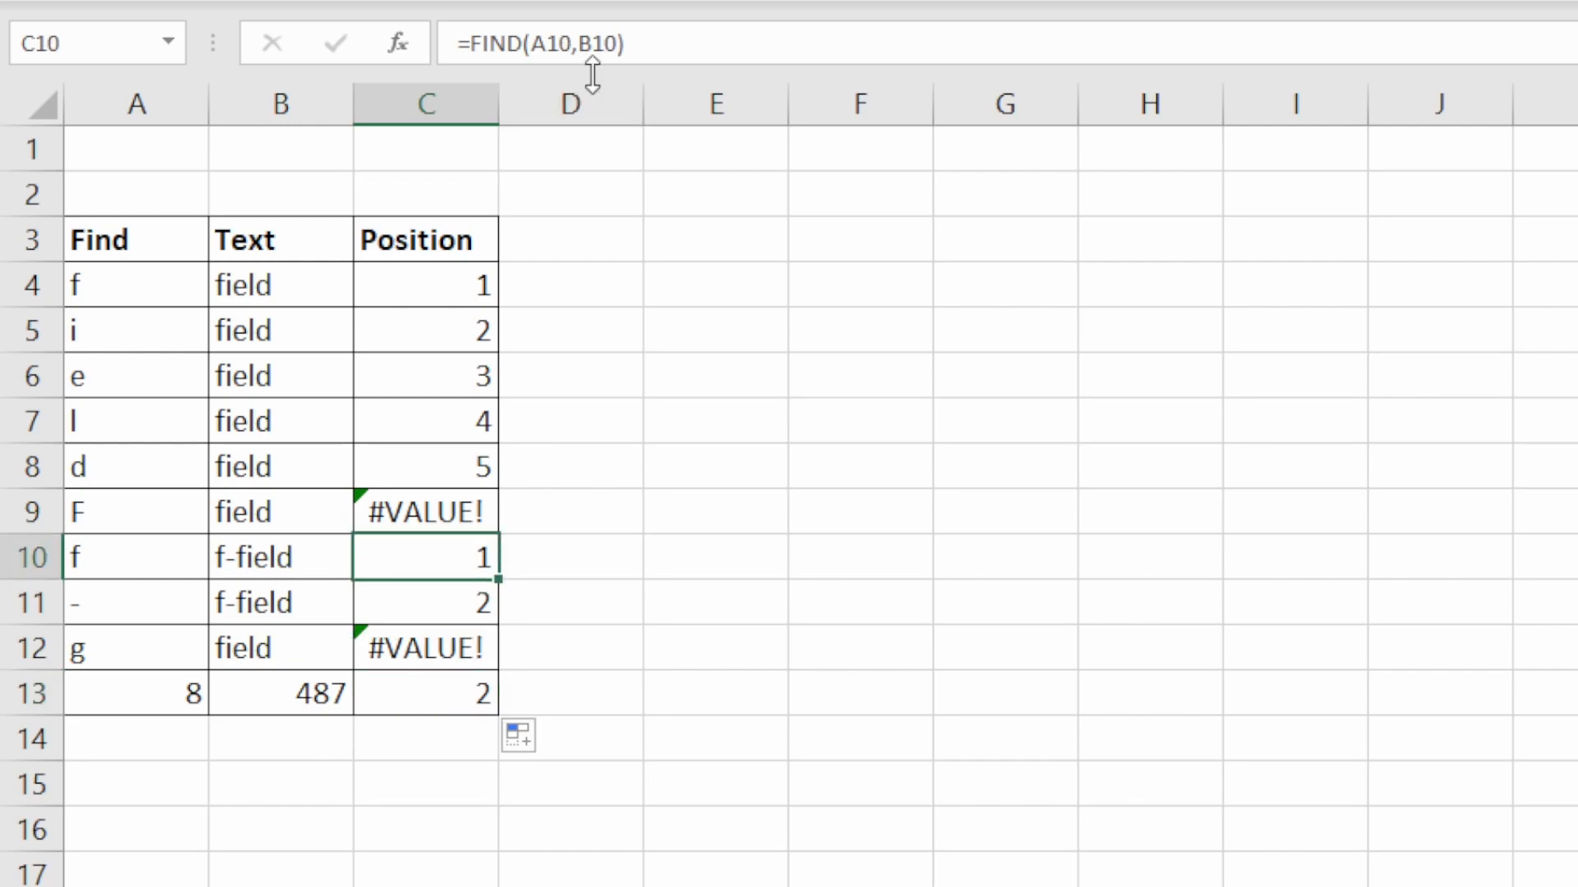
click(620, 47)
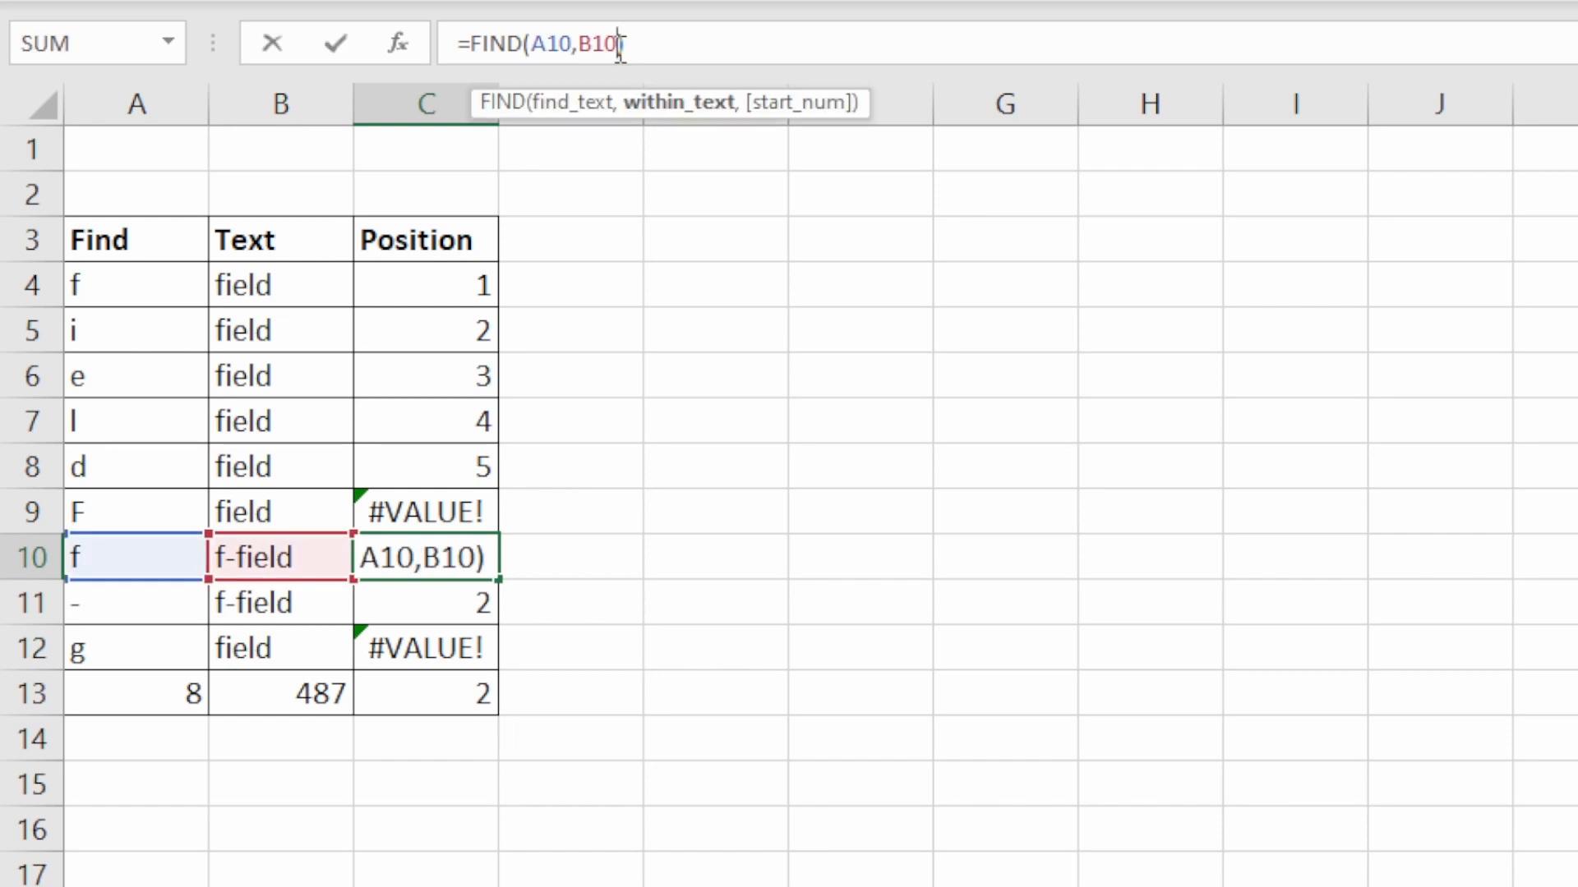
text(,)
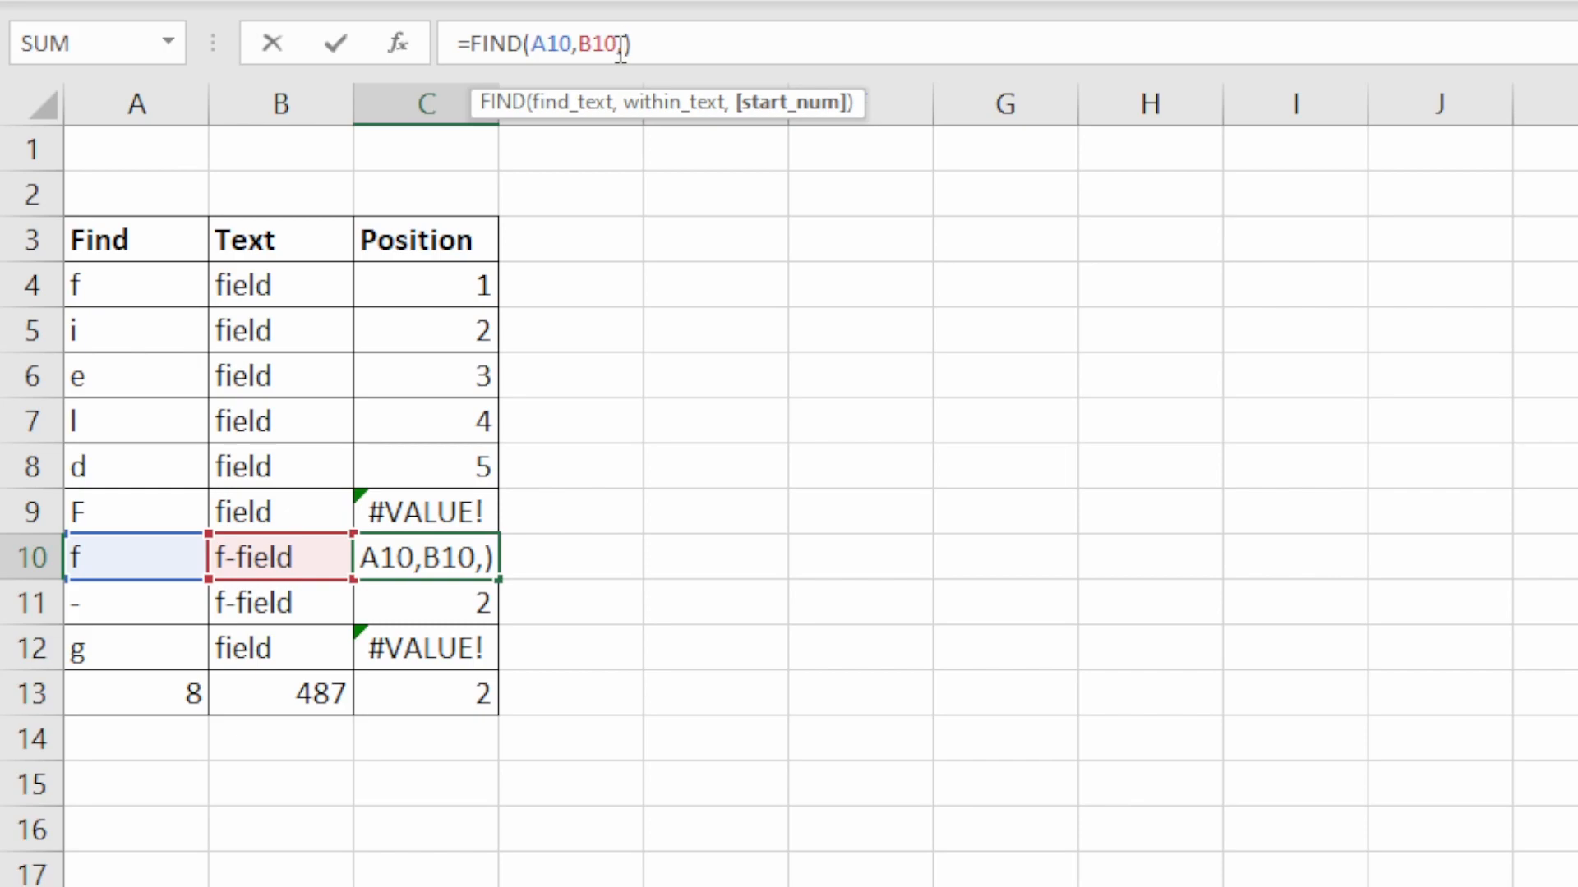
text(2)
key(Return)
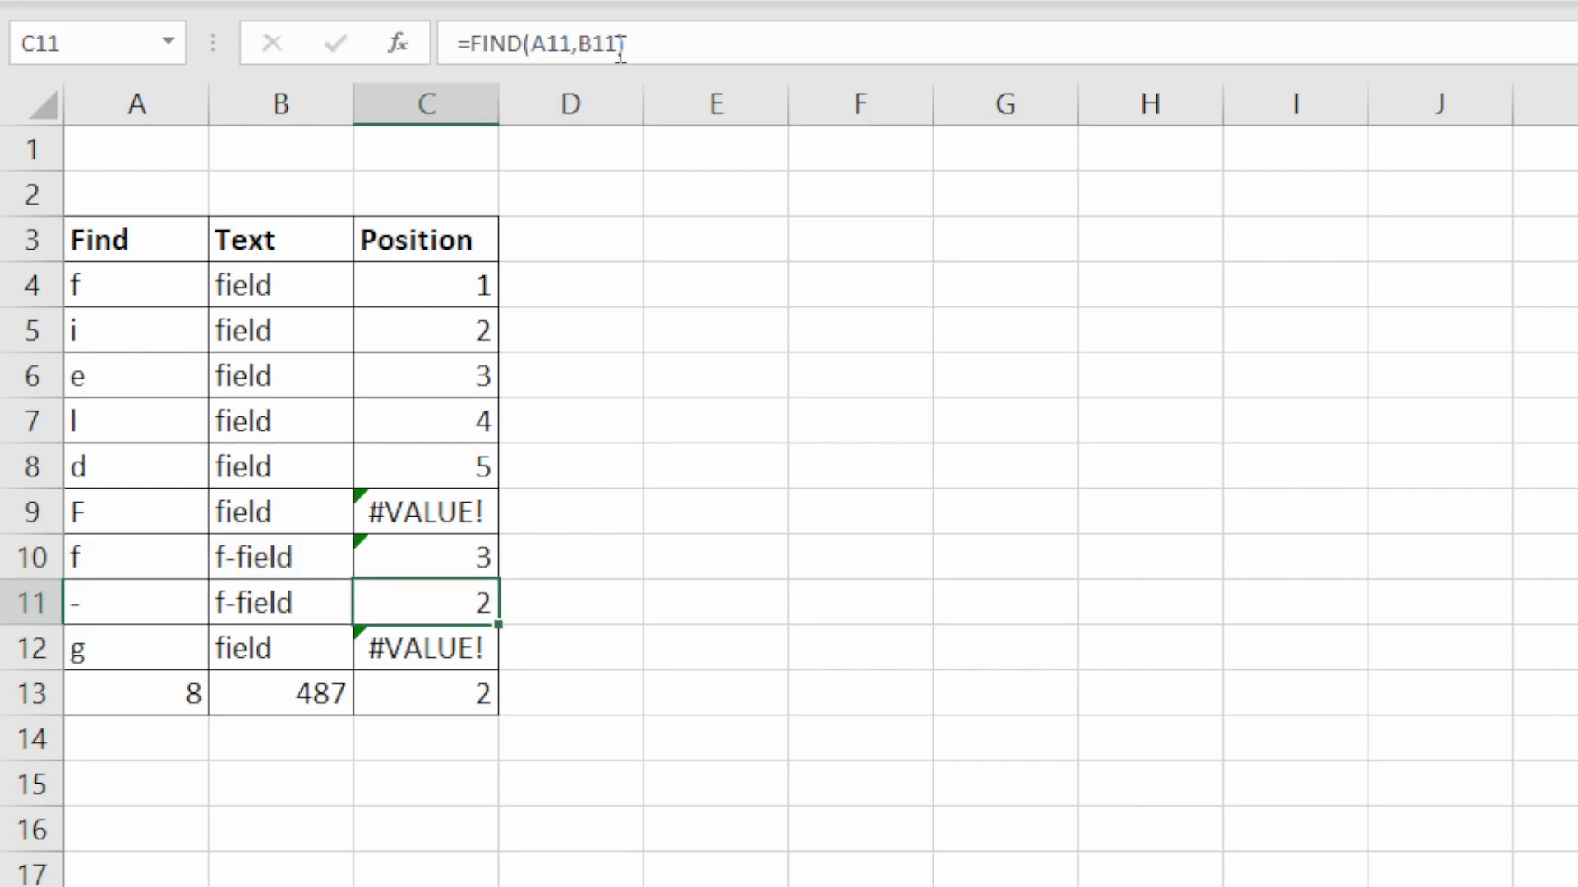
click(451, 554)
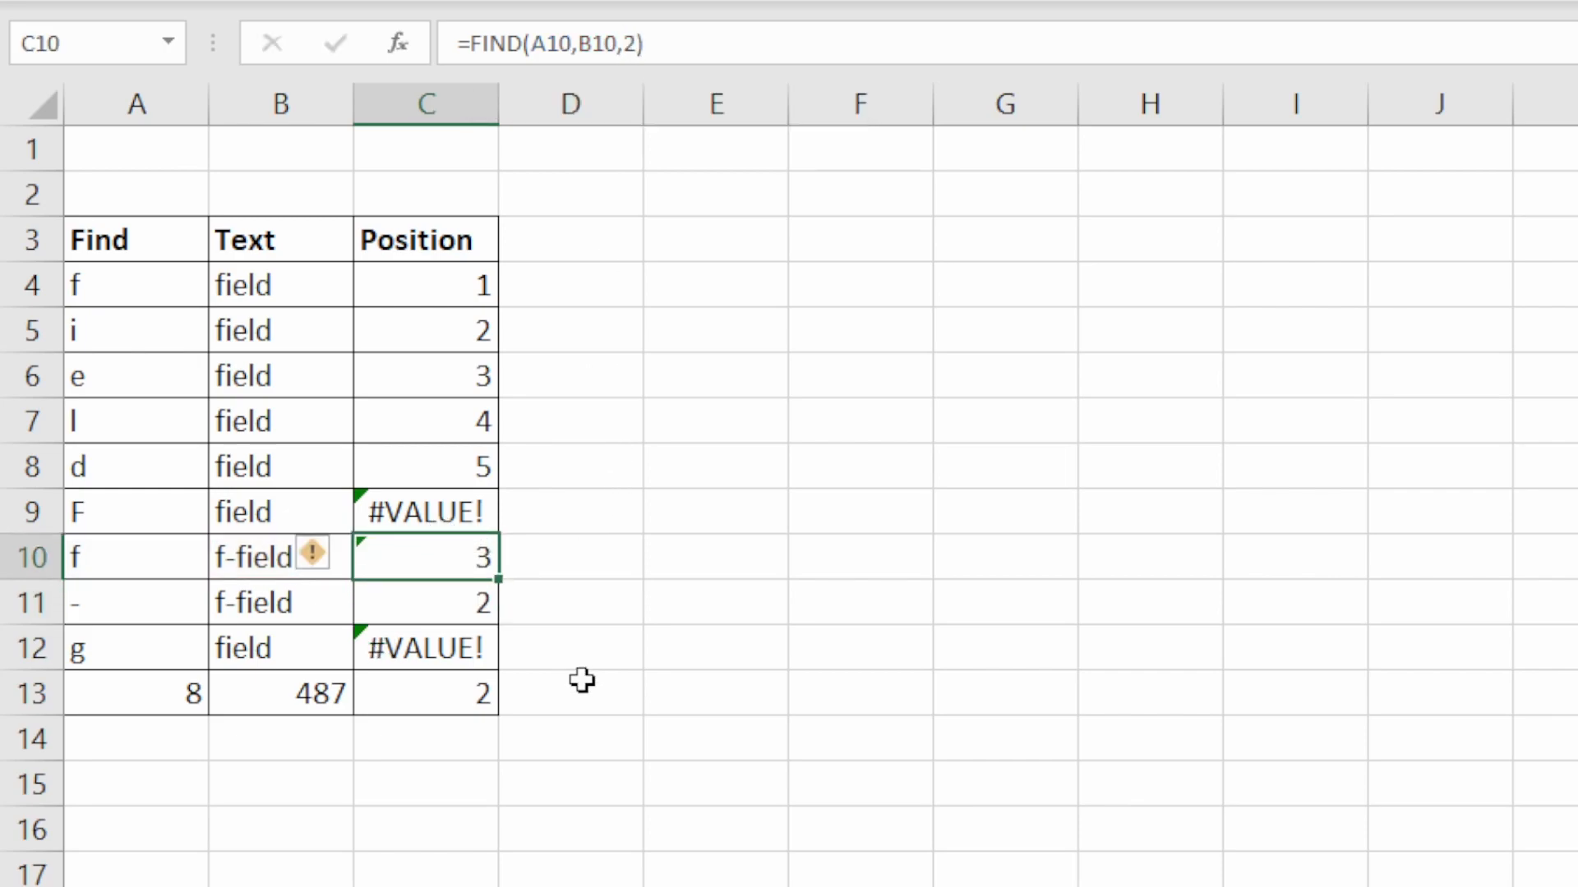